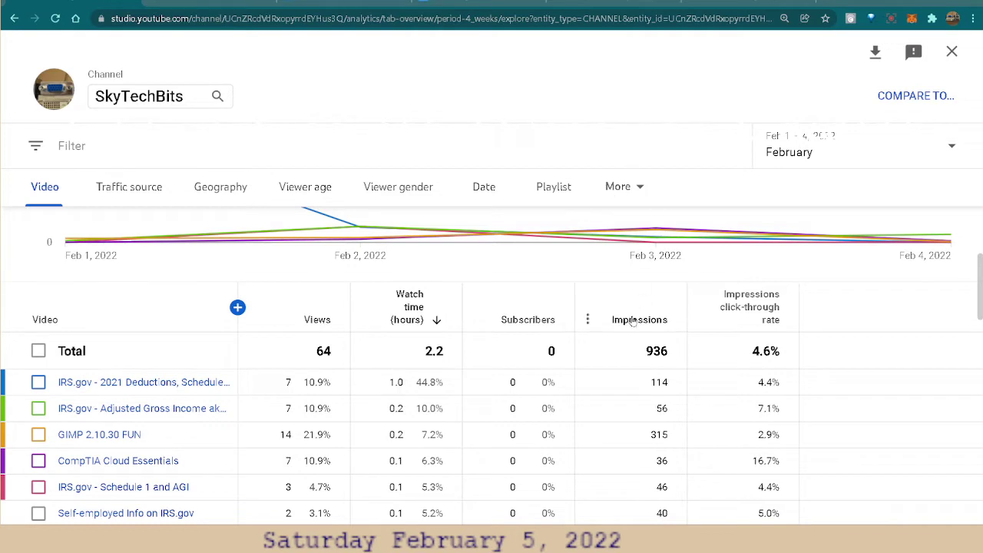
Scroll back up to the February 1–4, 2022 watch time by video chart
{"action": "mouse_move", "coordinate": [632, 324]}
{"action": "scroll", "coordinate": [891, 296], "scroll_direction": "up", "scroll_amount": 3}
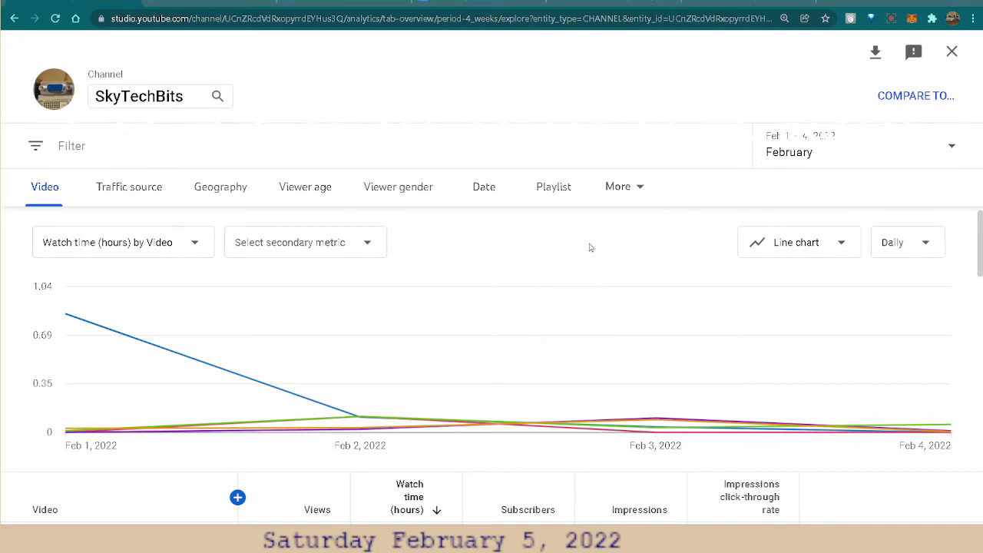
Return through browser history to the 28-day Reach tab (5.6K impressions, 4.7% CTR) and open the account menu
{"action": "left_click", "coordinate": [15, 20]}
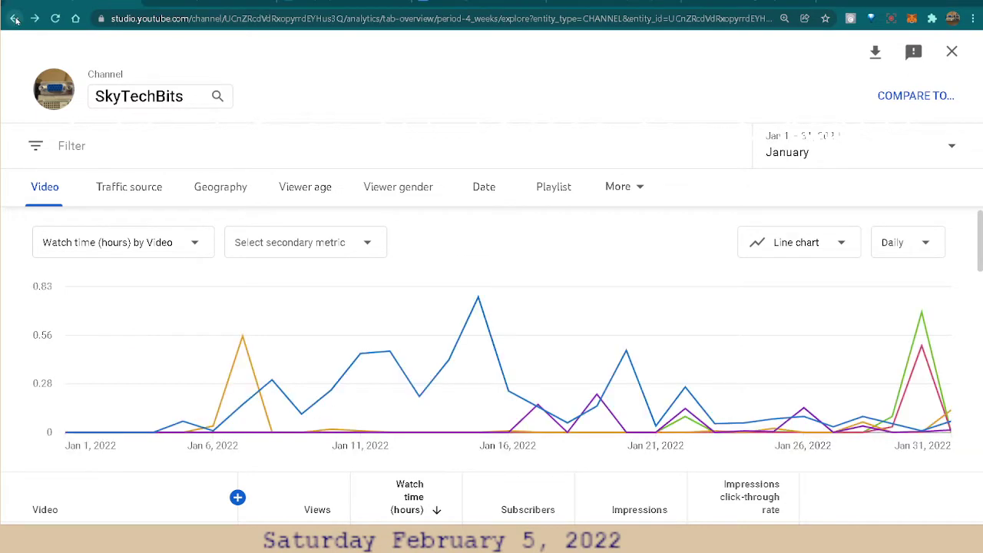
{"action": "left_click", "coordinate": [15, 20]}
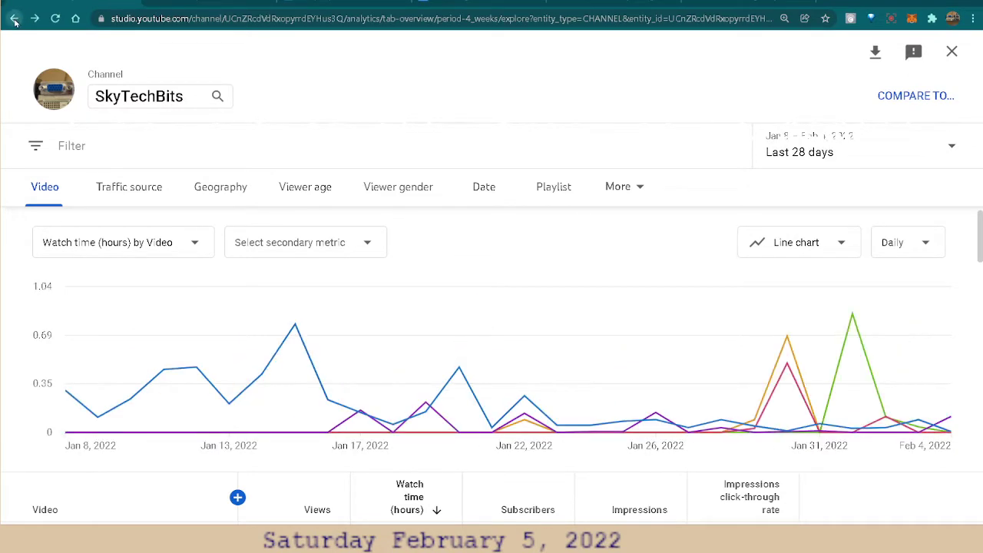
{"action": "right_click", "coordinate": [15, 21]}
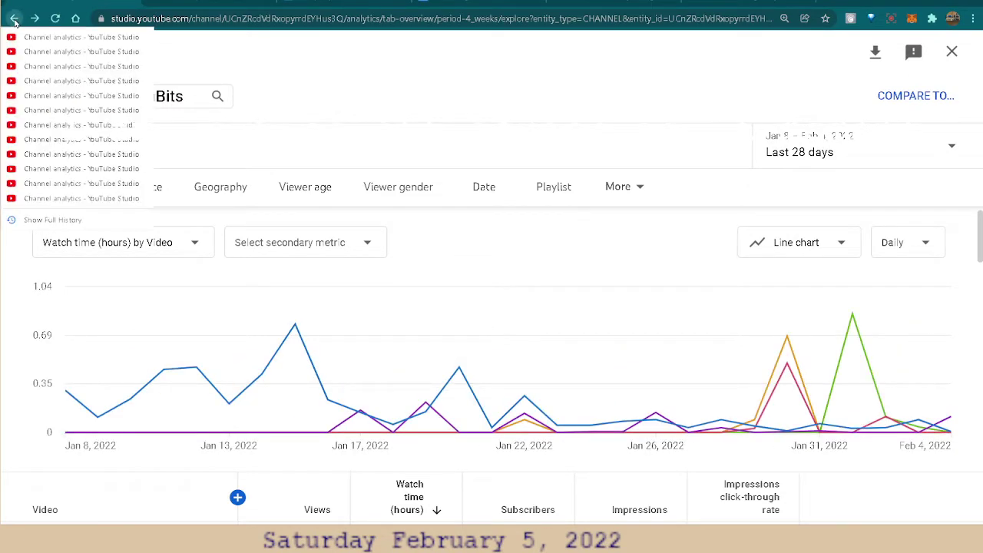
{"action": "left_click", "coordinate": [39, 183]}
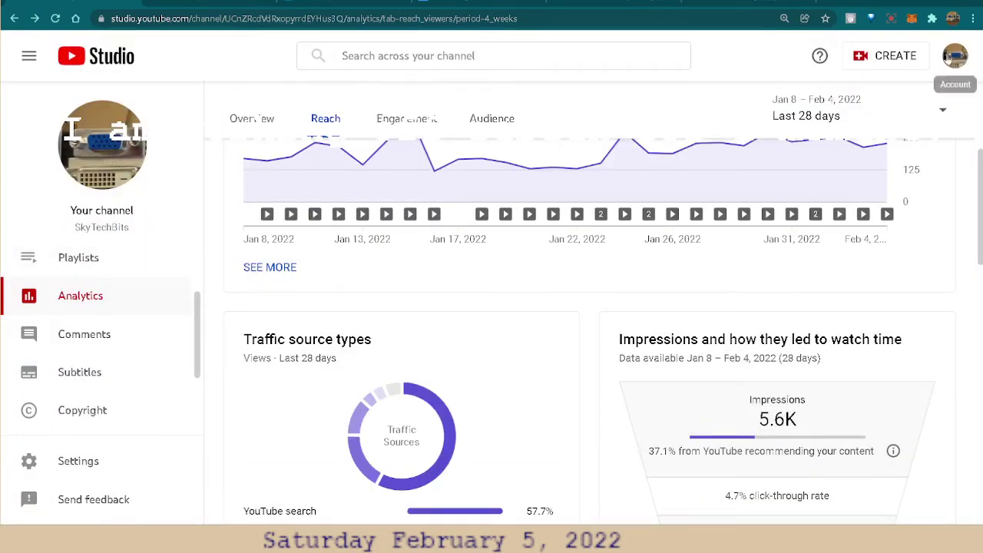
{"action": "left_click", "coordinate": [952, 60]}
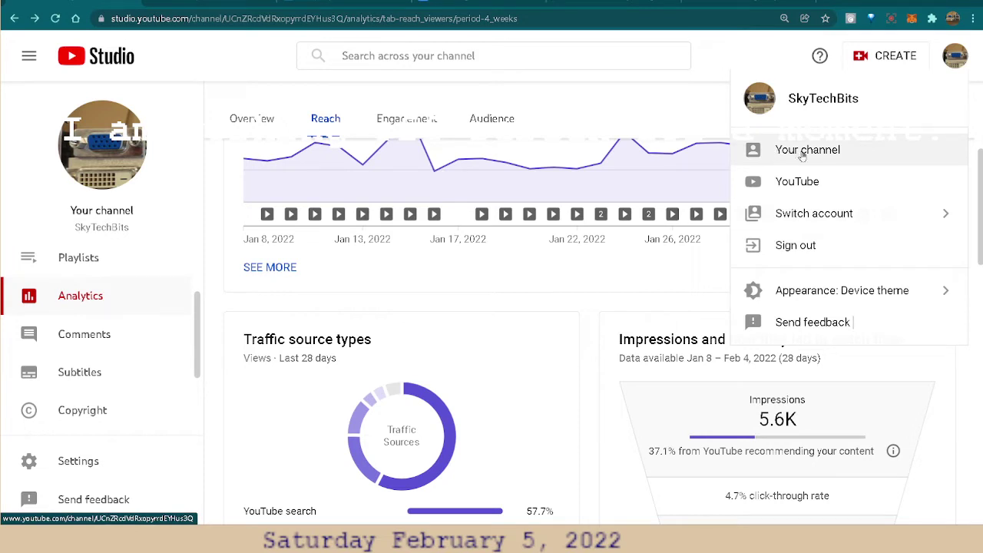
Visit the SkyTechBits channel page, then open its uploaded videos list in Studio
{"action": "left_click", "coordinate": [802, 153]}
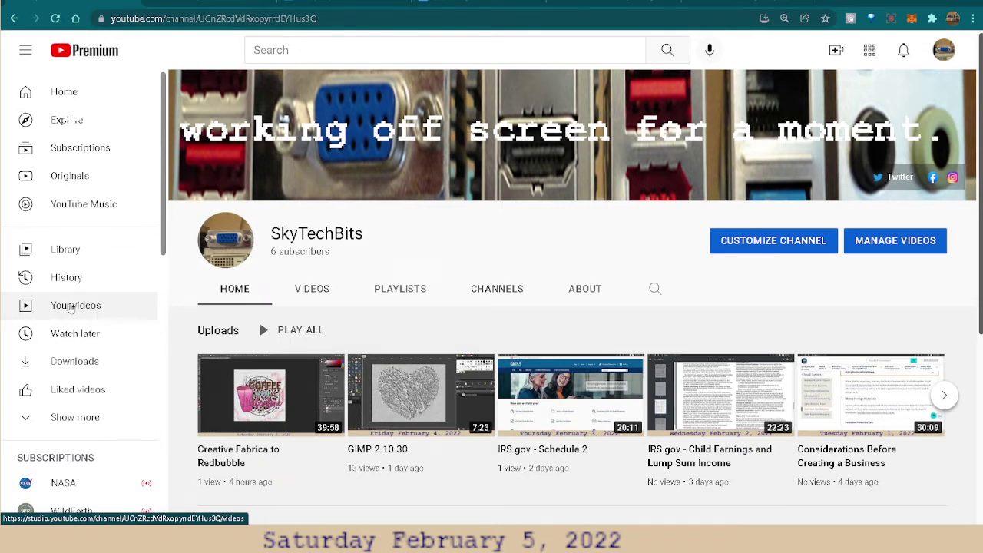
{"action": "left_click", "coordinate": [69, 307]}
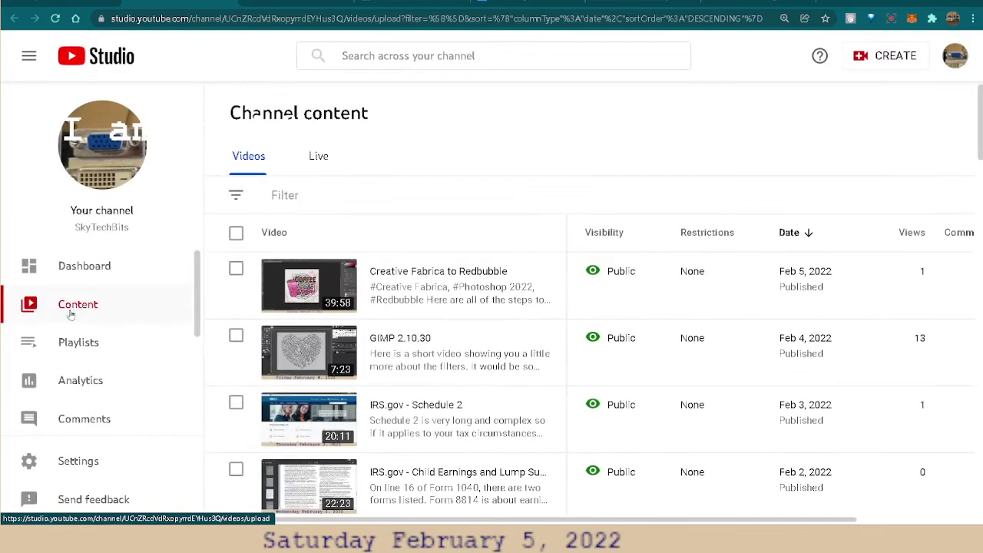
Open channel analytics and move from the Reach tab to the Engagement tab
{"action": "left_click", "coordinate": [77, 380]}
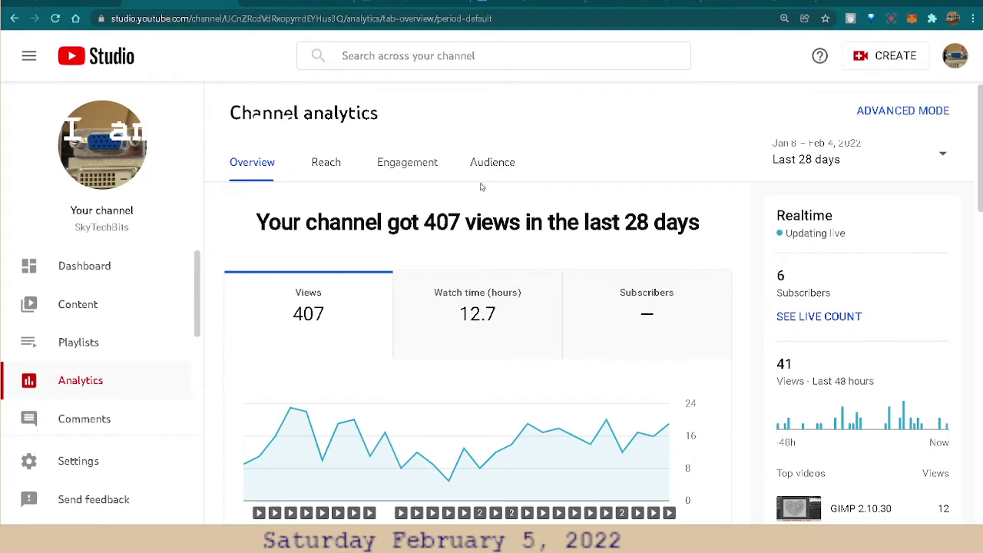
{"action": "left_click", "coordinate": [325, 164]}
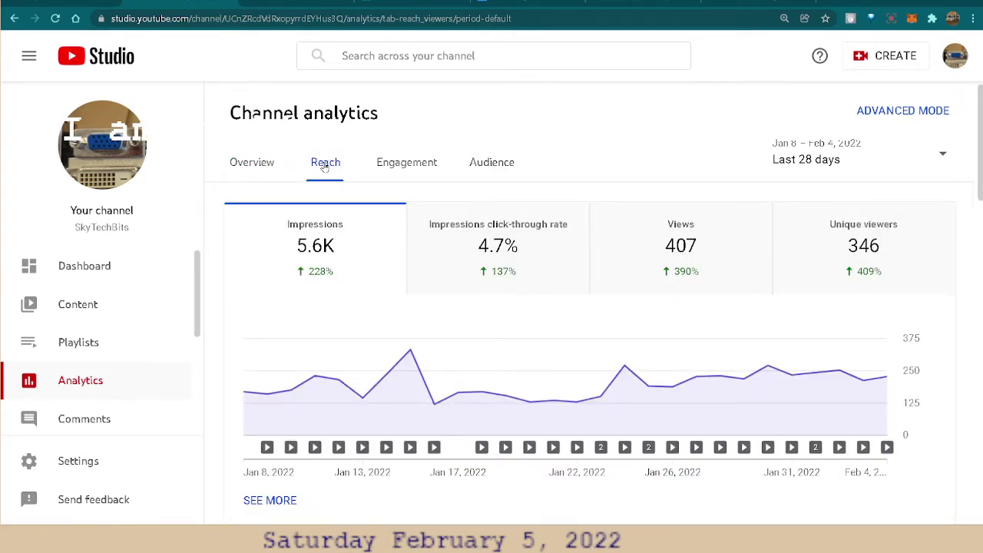
{"action": "left_click", "coordinate": [418, 175]}
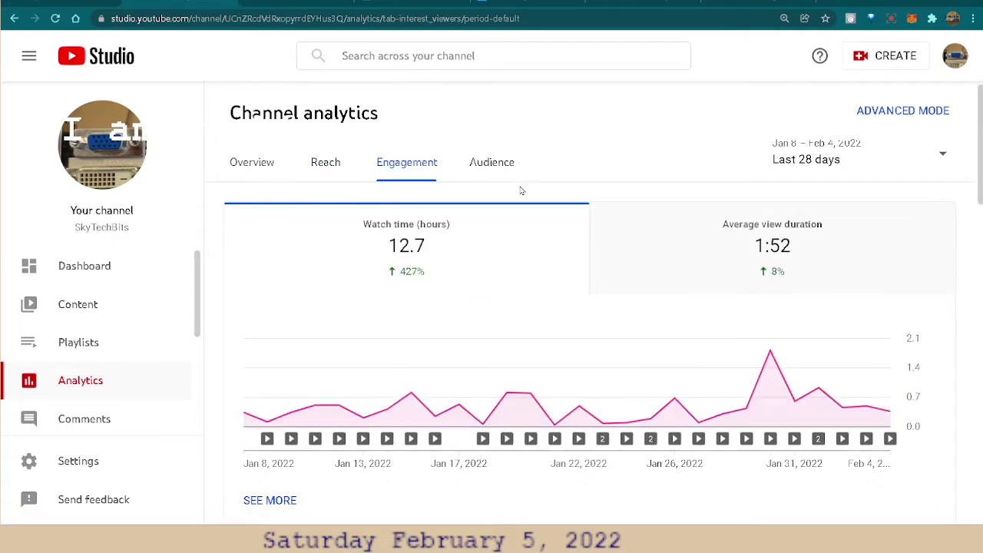
Inspect the 12.7 watch hours and 1:52 average view duration cards, then GIMP 2.10.30 FUN's key moments
{"action": "mouse_move", "coordinate": [803, 233]}
{"action": "mouse_move", "coordinate": [787, 260]}
{"action": "mouse_move", "coordinate": [401, 278]}
{"action": "scroll", "coordinate": [288, 410], "scroll_direction": "down", "scroll_amount": 3}
{"action": "scroll", "coordinate": [334, 417], "scroll_direction": "down", "scroll_amount": 3}
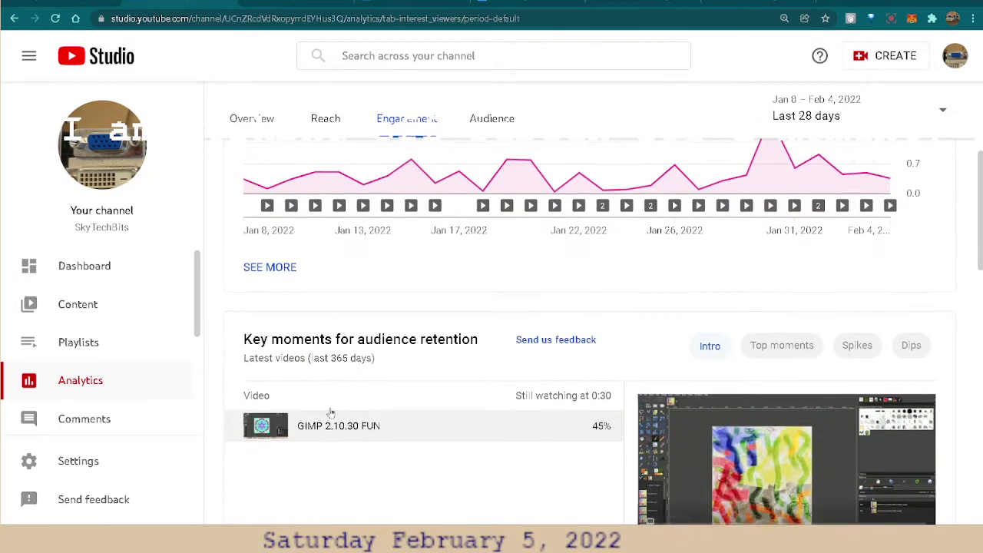
{"action": "scroll", "coordinate": [472, 405], "scroll_direction": "down", "scroll_amount": 1}
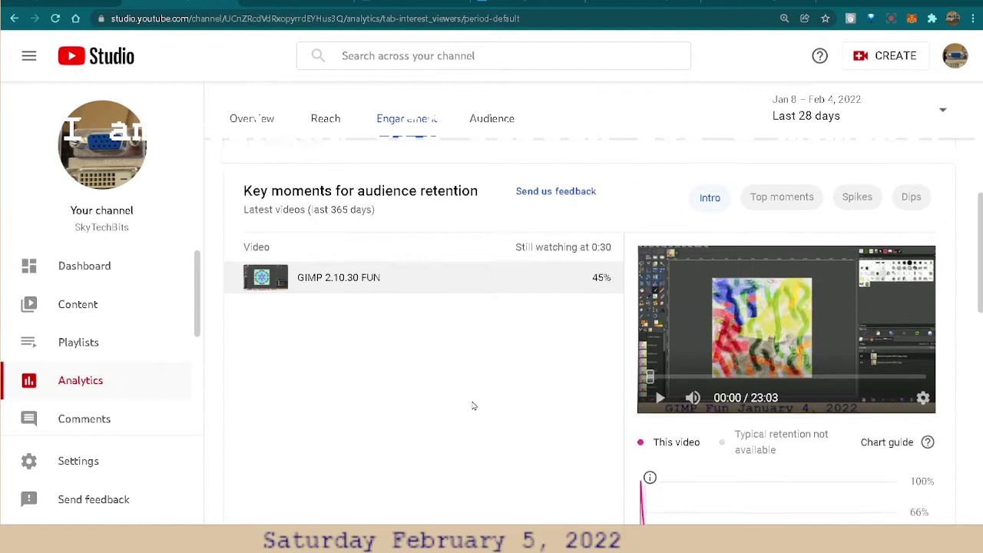
{"action": "scroll", "coordinate": [451, 413], "scroll_direction": "down", "scroll_amount": 1}
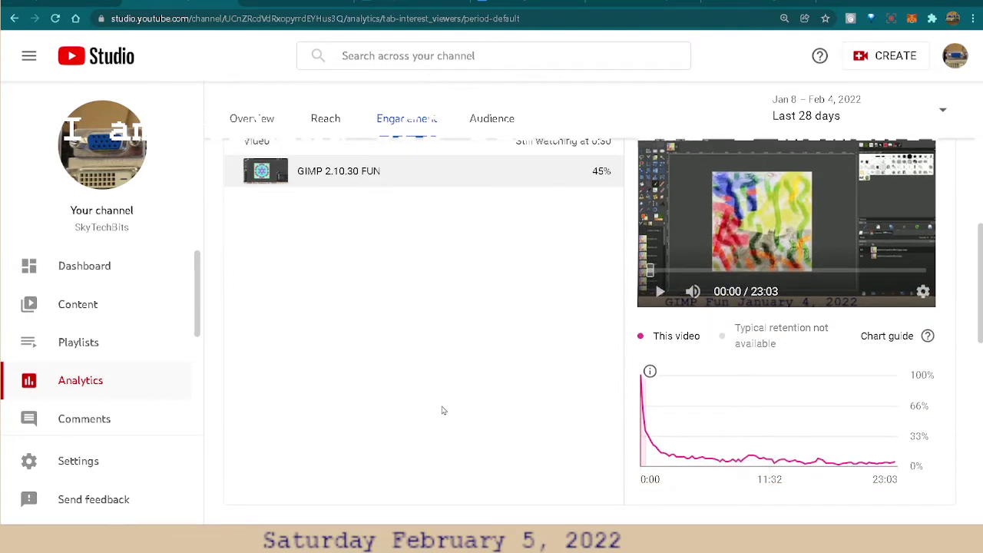
{"action": "scroll", "coordinate": [442, 407], "scroll_direction": "up", "scroll_amount": 1}
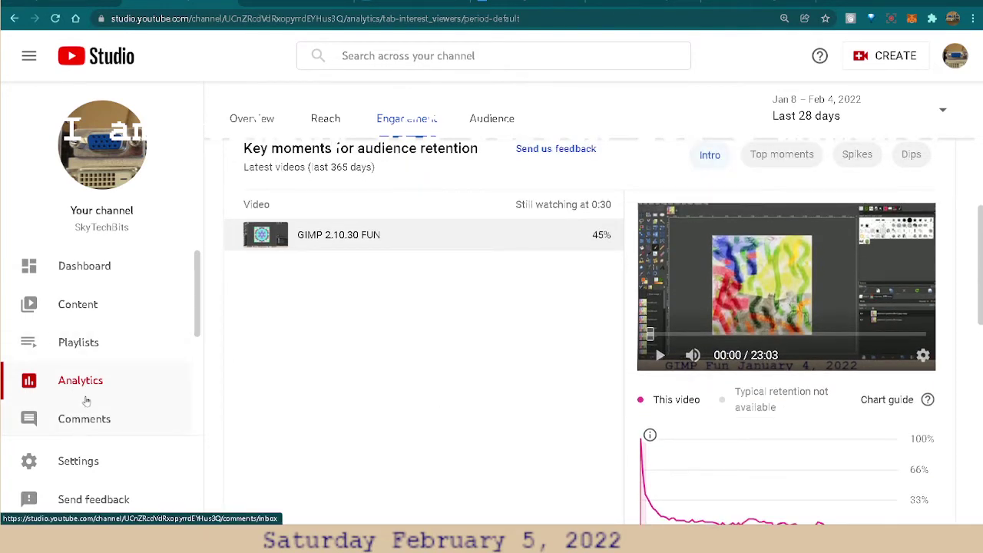
Go through every uploaded video in the Content list, checking its Views and Comments columns
{"action": "left_click", "coordinate": [77, 313]}
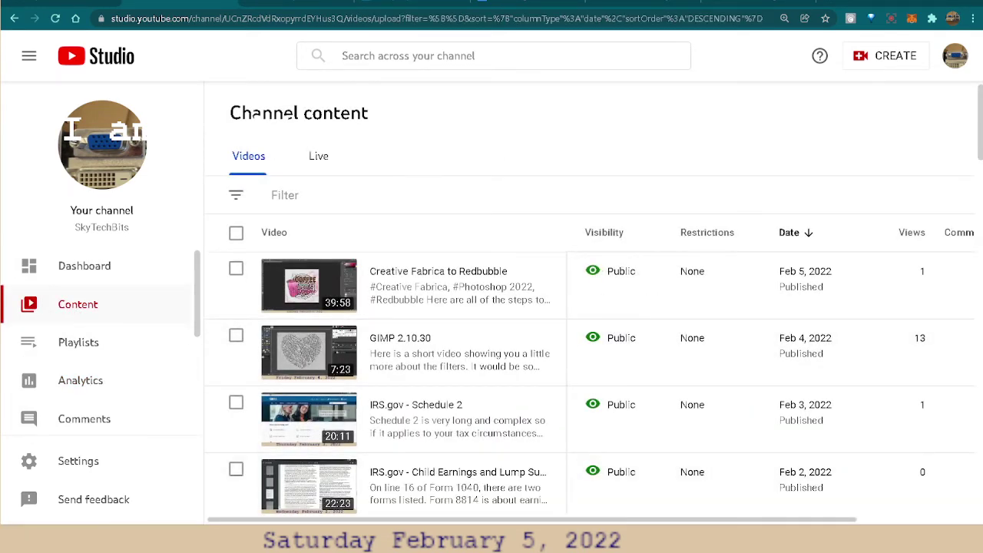
{"action": "left_click_drag", "start_coordinate": [817, 522], "coordinate": [961, 519]}
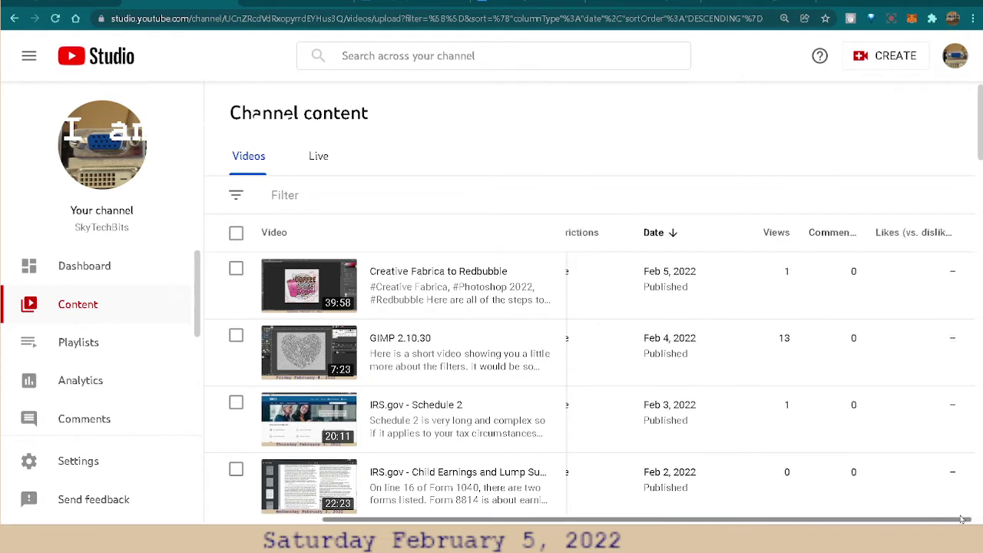
{"action": "mouse_move", "coordinate": [883, 232]}
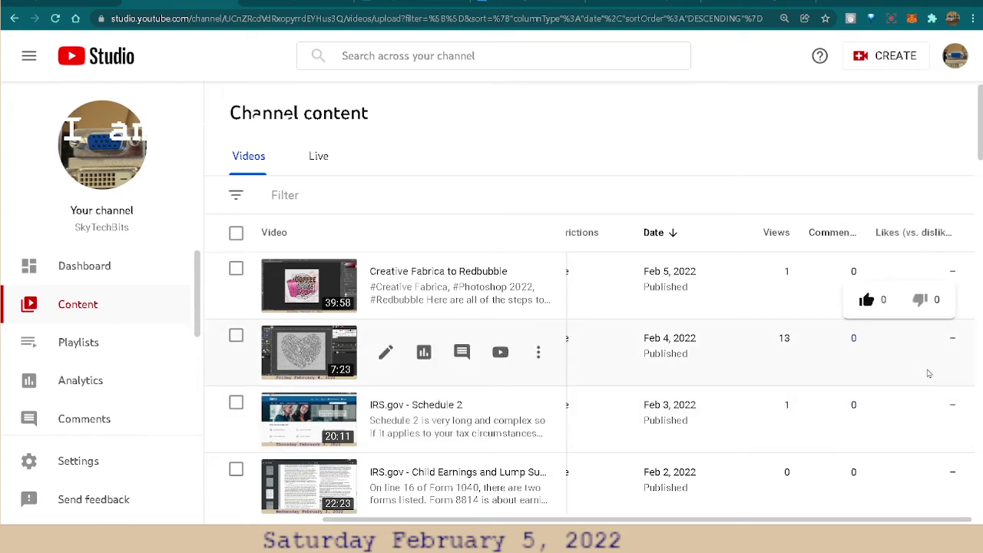
{"action": "scroll", "coordinate": [944, 388], "scroll_direction": "down", "scroll_amount": 6}
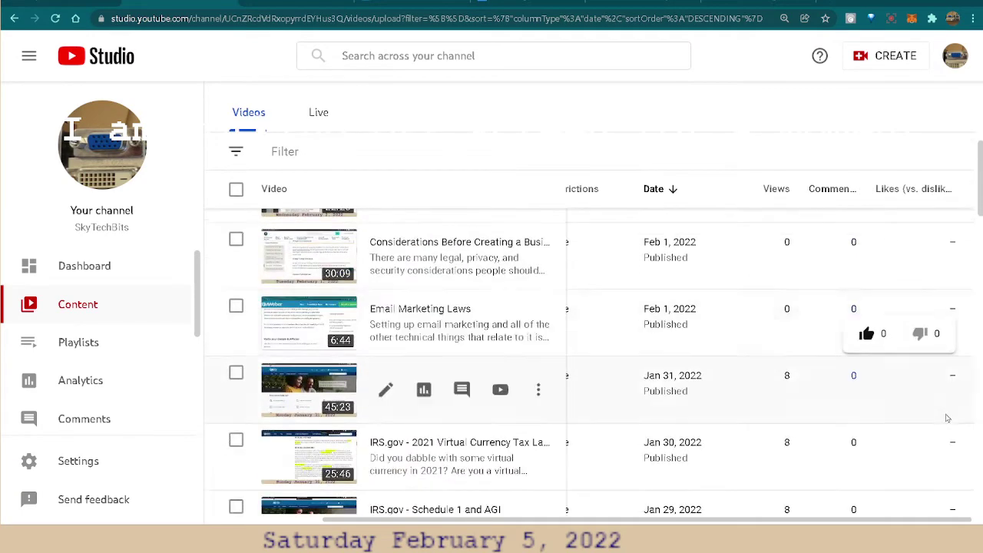
{"action": "scroll", "coordinate": [947, 423], "scroll_direction": "down", "scroll_amount": 3}
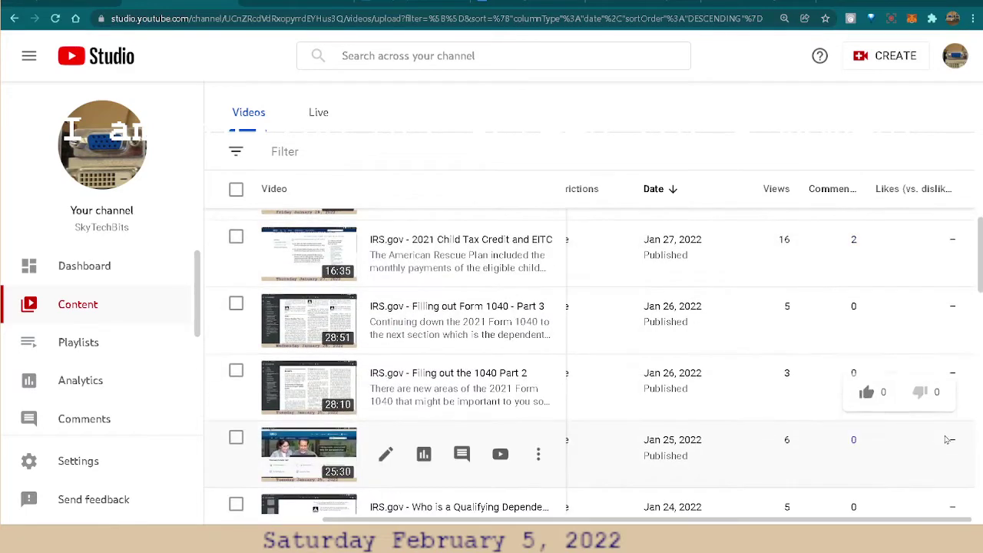
{"action": "scroll", "coordinate": [945, 430], "scroll_direction": "up", "scroll_amount": 3}
{"action": "scroll", "coordinate": [945, 431], "scroll_direction": "down", "scroll_amount": 4}
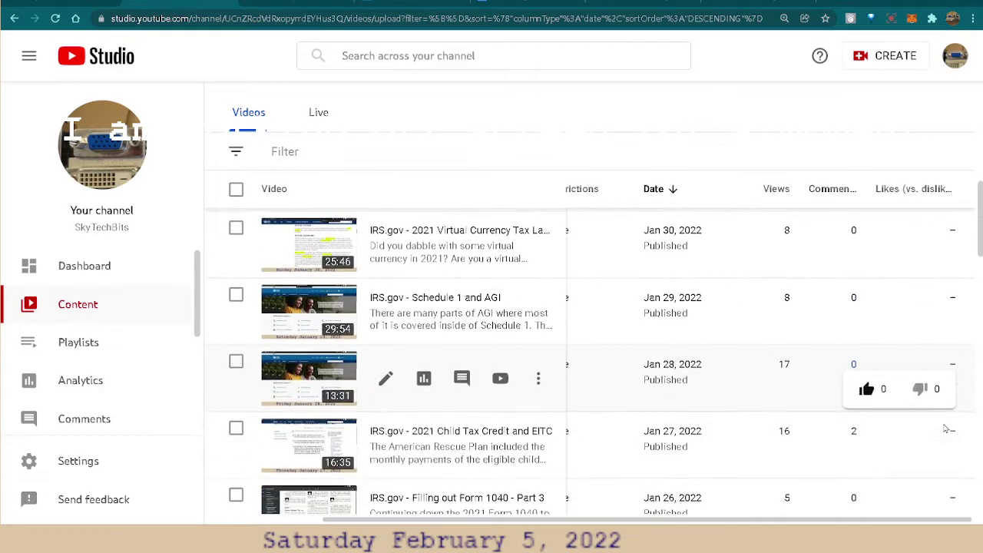
{"action": "scroll", "coordinate": [946, 430], "scroll_direction": "down", "scroll_amount": 1}
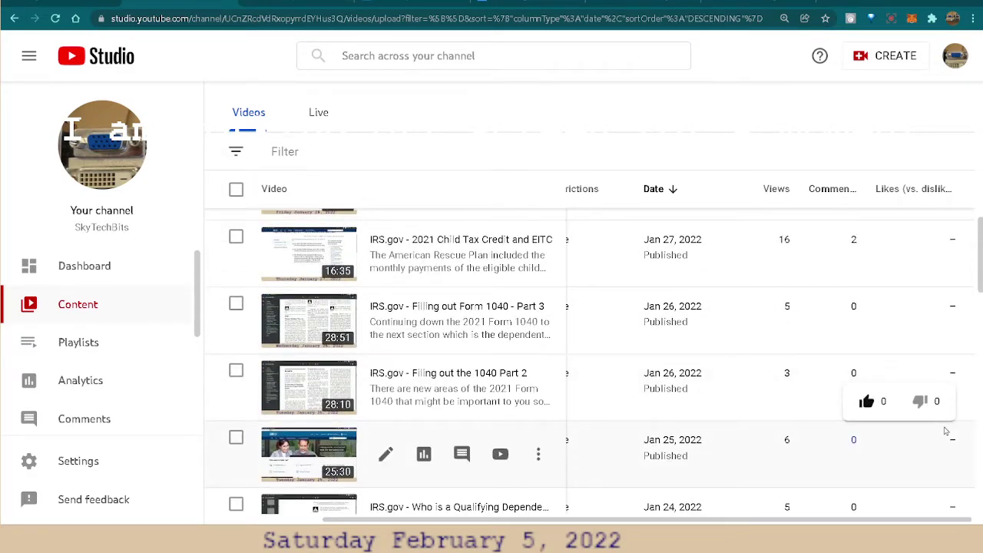
{"action": "scroll", "coordinate": [947, 431], "scroll_direction": "down", "scroll_amount": 1}
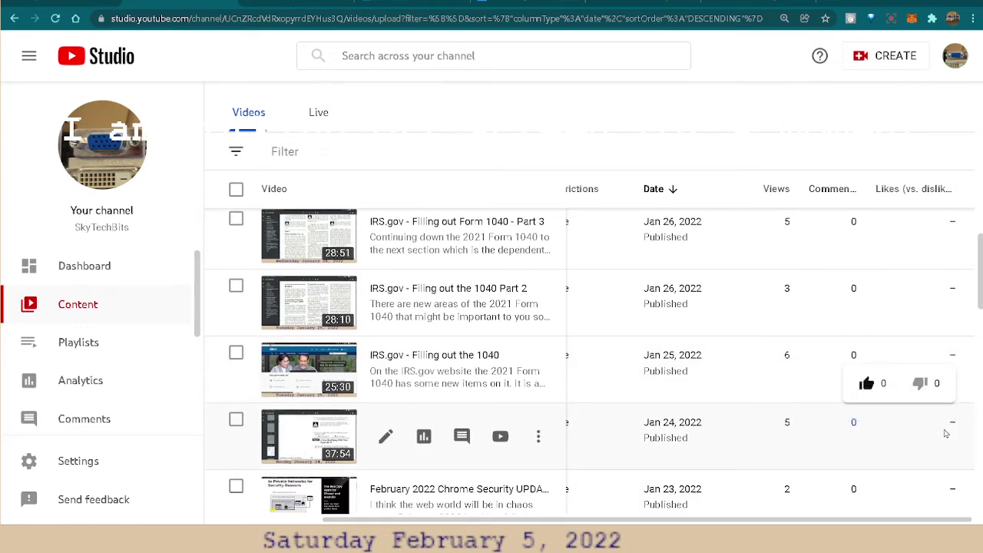
{"action": "scroll", "coordinate": [946, 434], "scroll_direction": "down", "scroll_amount": 3}
{"action": "scroll", "coordinate": [946, 434], "scroll_direction": "down", "scroll_amount": 1}
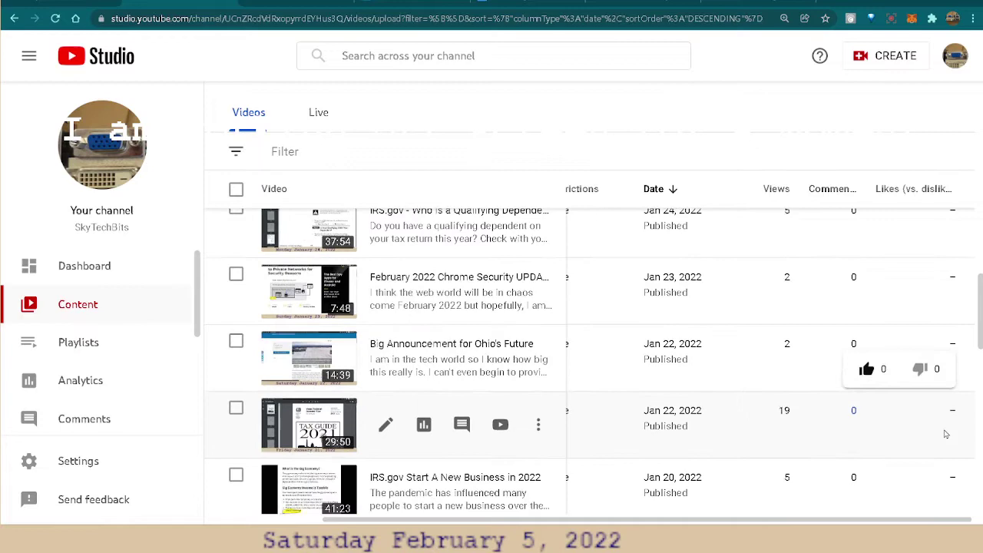
{"action": "scroll", "coordinate": [946, 434], "scroll_direction": "down", "scroll_amount": 3}
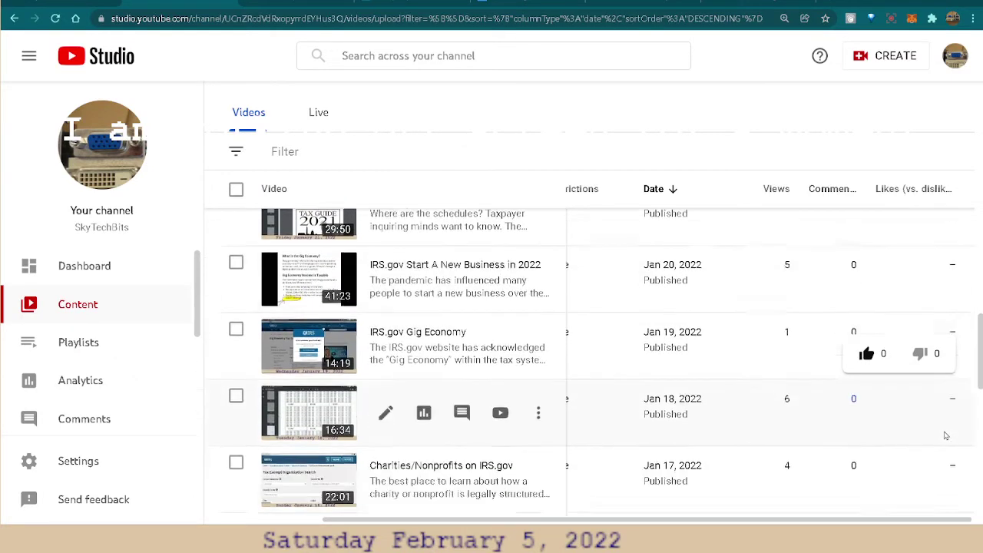
{"action": "scroll", "coordinate": [947, 435], "scroll_direction": "down", "scroll_amount": 3}
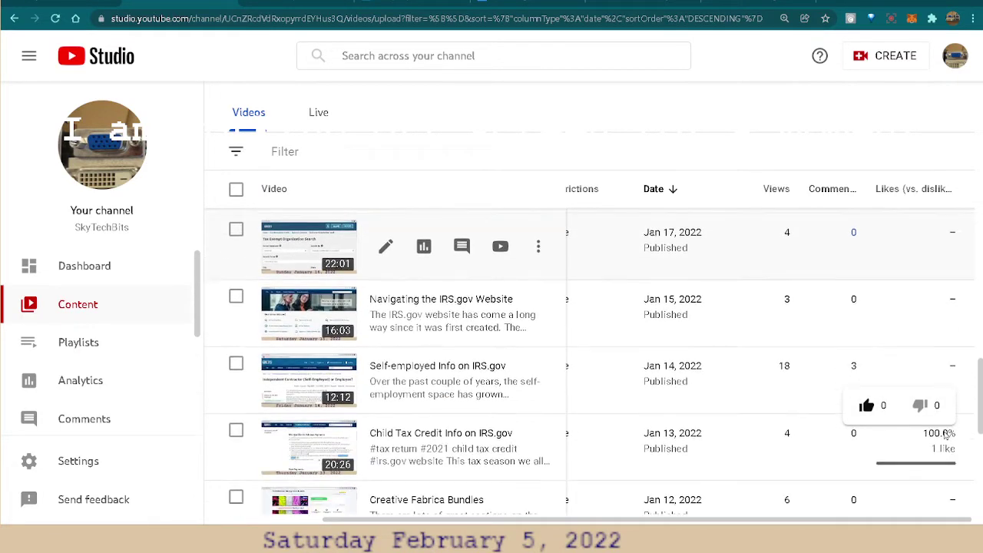
{"action": "scroll", "coordinate": [947, 436], "scroll_direction": "down", "scroll_amount": 1}
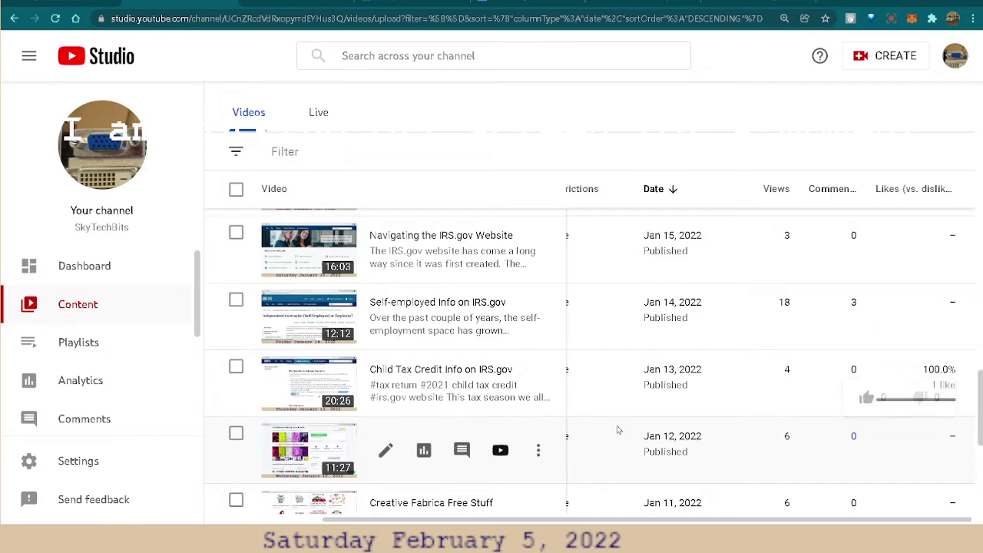
{"action": "mouse_move", "coordinate": [941, 400]}
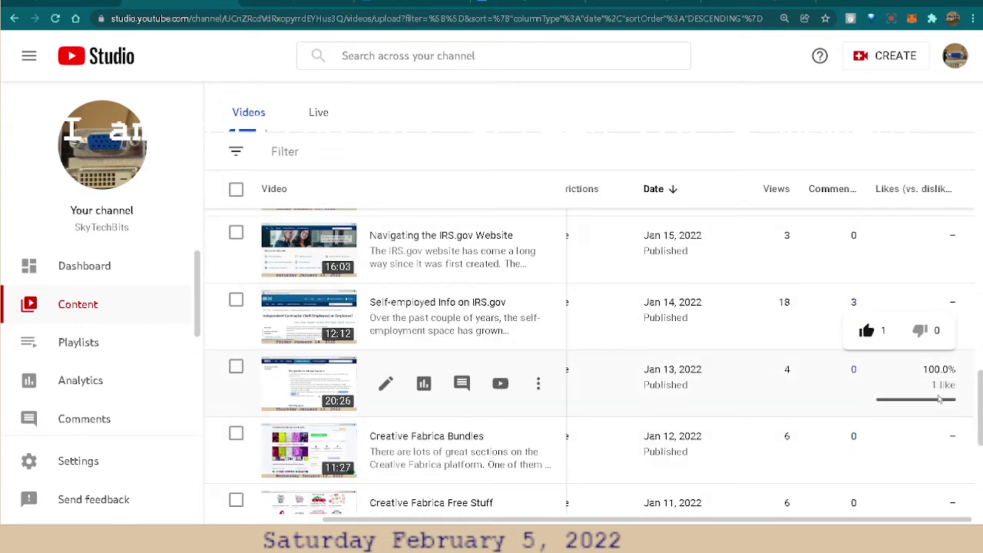
{"action": "scroll", "coordinate": [939, 399], "scroll_direction": "down", "scroll_amount": 4}
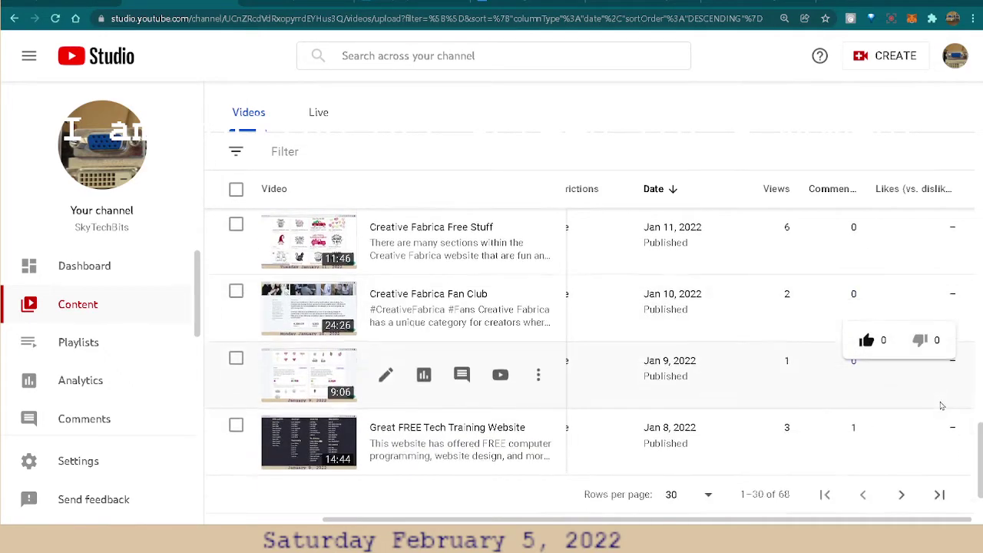
{"action": "scroll", "coordinate": [942, 406], "scroll_direction": "down", "scroll_amount": 1}
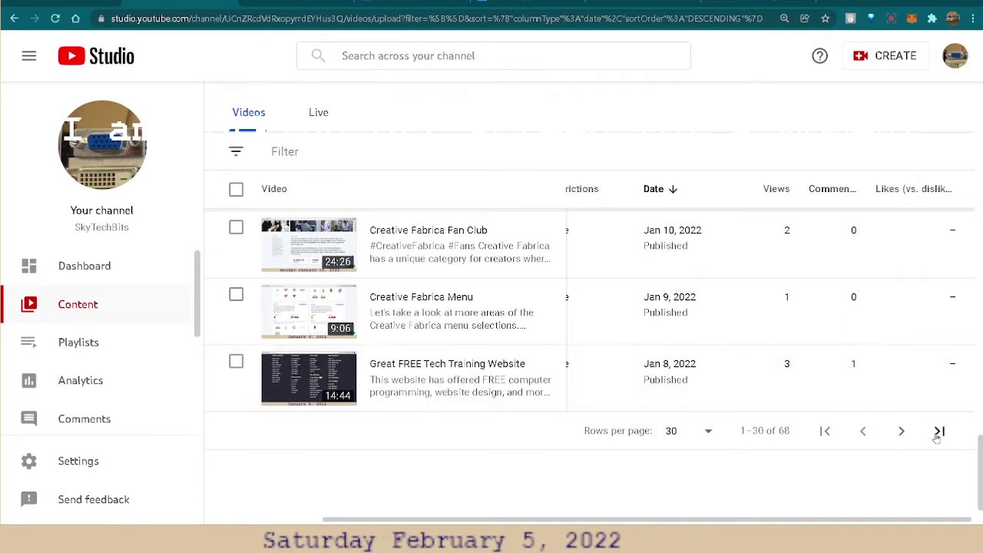
Scroll back up to the newest upload, Creative Fabrica to Redbubble, with 1 view
{"action": "scroll", "coordinate": [846, 426], "scroll_direction": "up", "scroll_amount": 2}
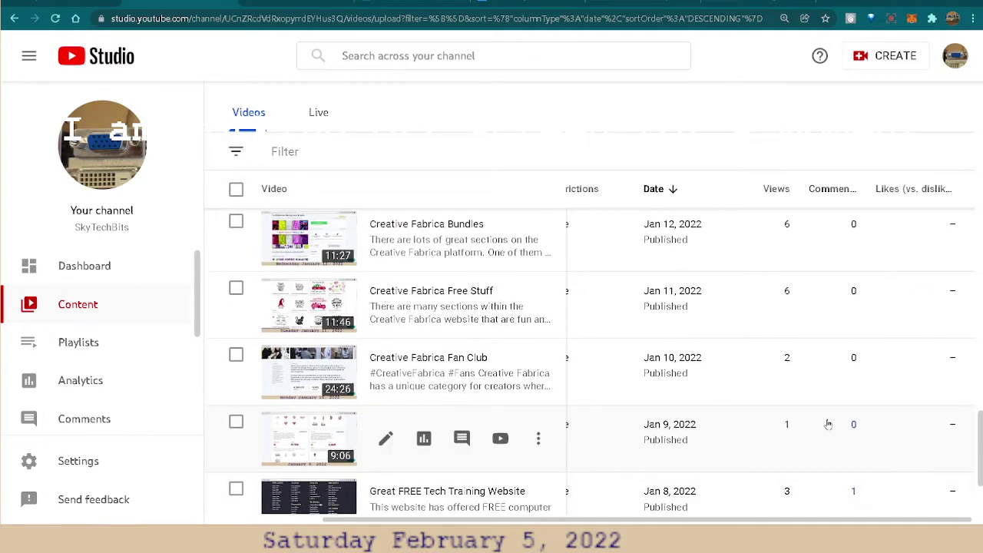
{"action": "scroll", "coordinate": [830, 423], "scroll_direction": "up", "scroll_amount": 3}
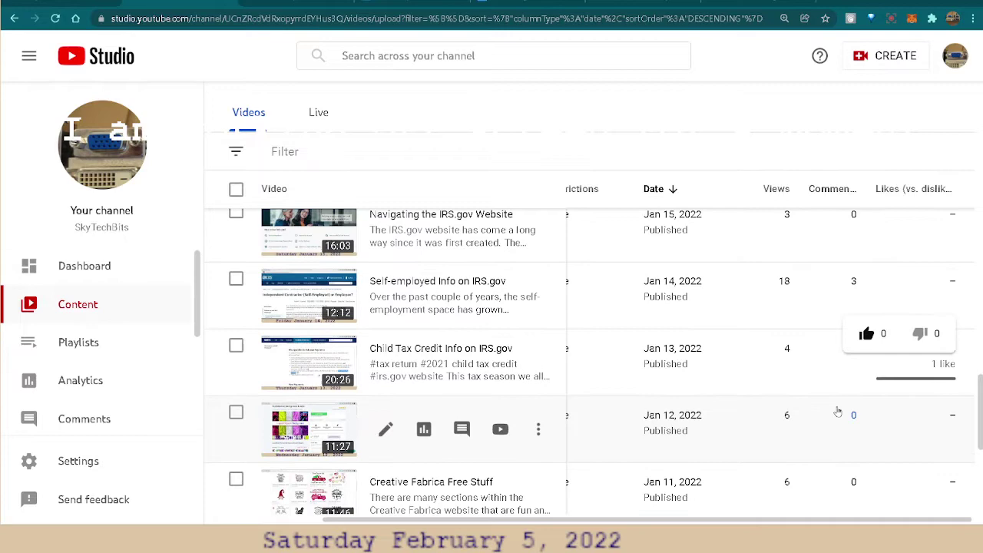
{"action": "scroll", "coordinate": [819, 424], "scroll_direction": "down", "scroll_amount": 2}
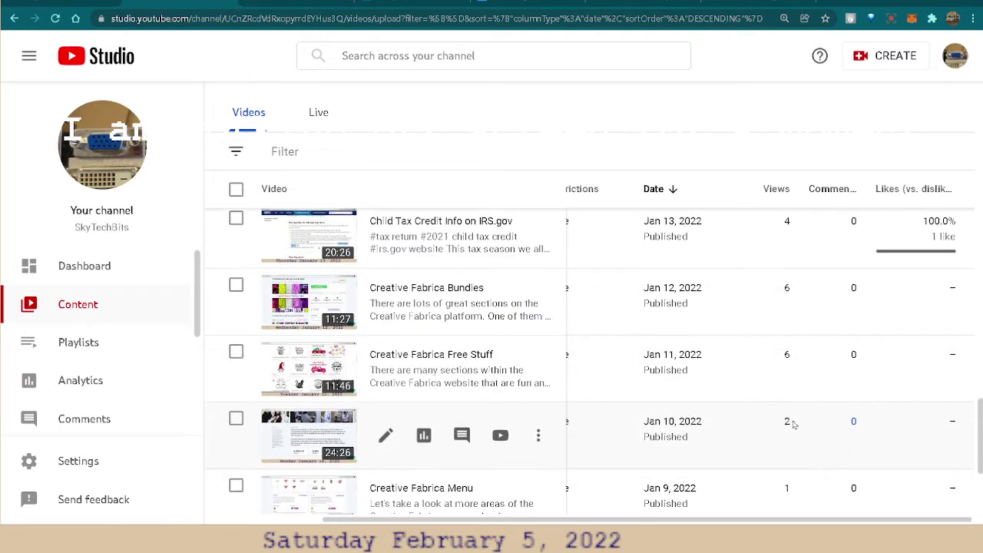
{"action": "scroll", "coordinate": [799, 419], "scroll_direction": "up", "scroll_amount": 6}
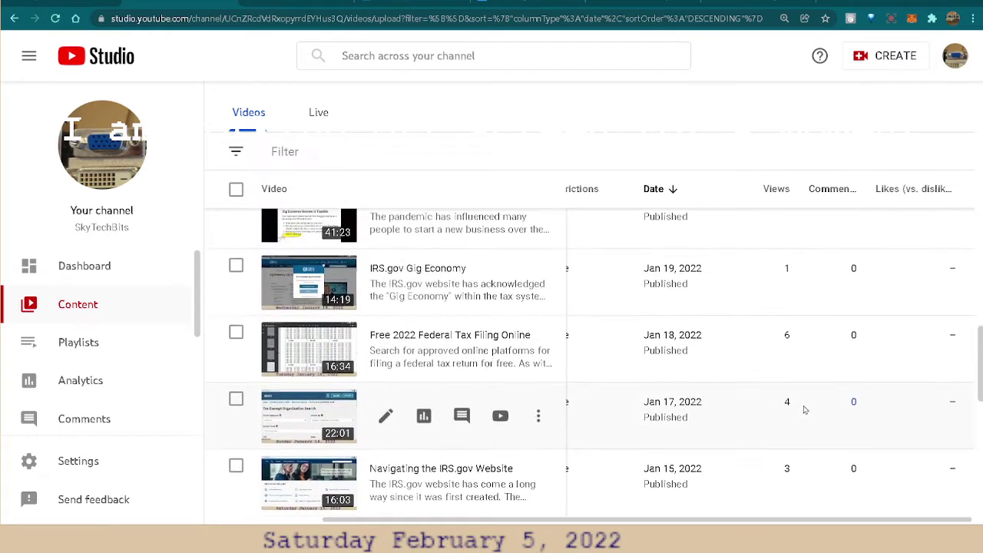
{"action": "scroll", "coordinate": [832, 395], "scroll_direction": "up", "scroll_amount": 1}
{"action": "scroll", "coordinate": [832, 397], "scroll_direction": "down", "scroll_amount": 3}
{"action": "scroll", "coordinate": [838, 404], "scroll_direction": "up", "scroll_amount": 1}
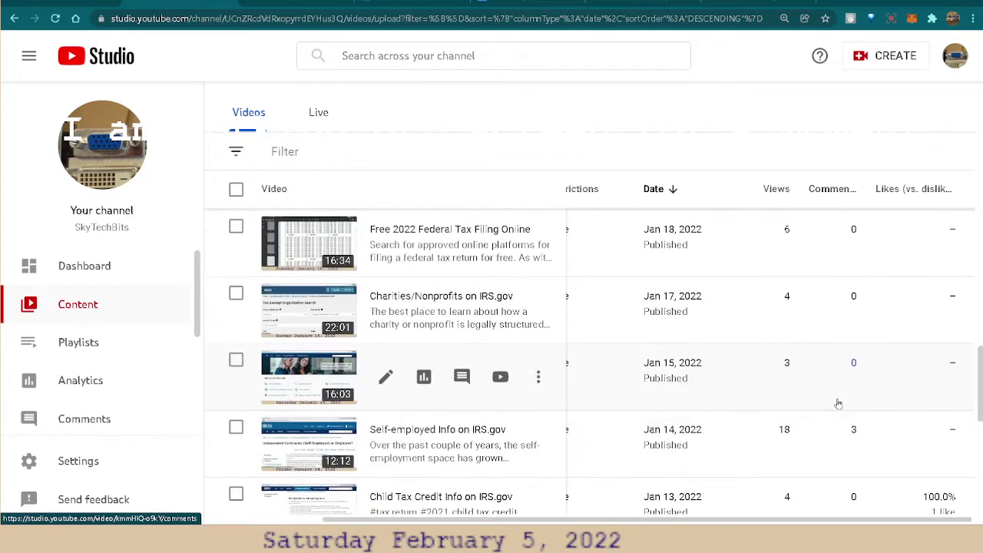
{"action": "scroll", "coordinate": [838, 404], "scroll_direction": "up", "scroll_amount": 5}
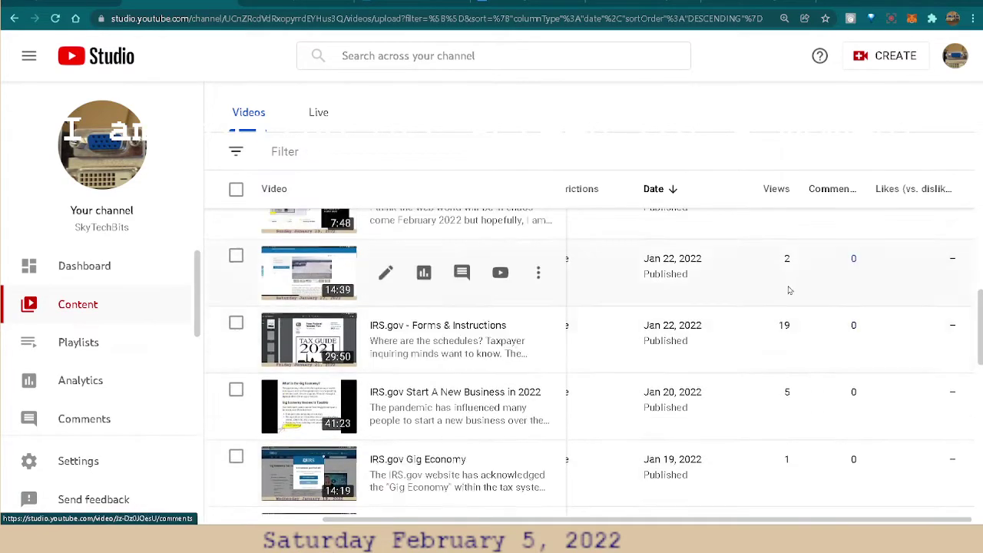
{"action": "scroll", "coordinate": [789, 274], "scroll_direction": "up", "scroll_amount": 2}
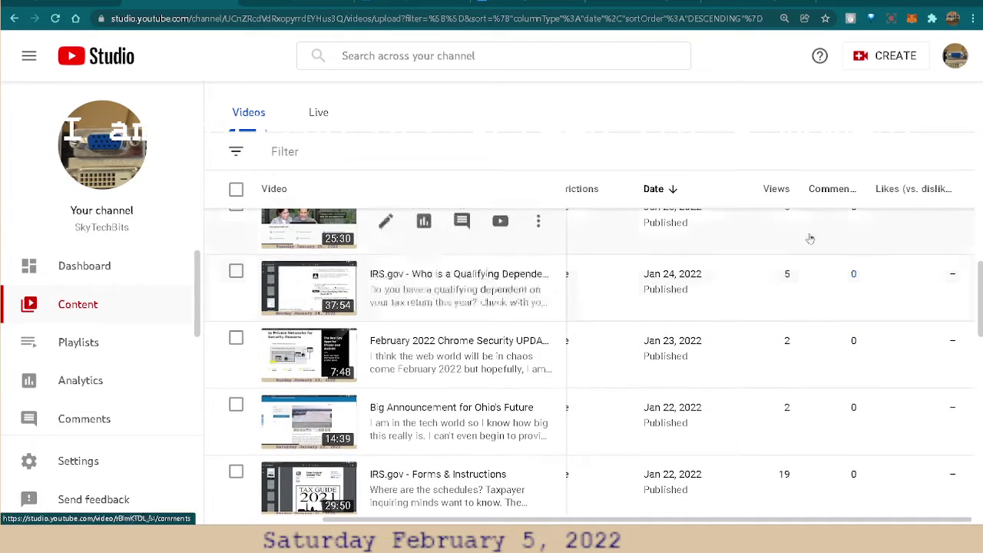
{"action": "scroll", "coordinate": [809, 238], "scroll_direction": "up", "scroll_amount": 5}
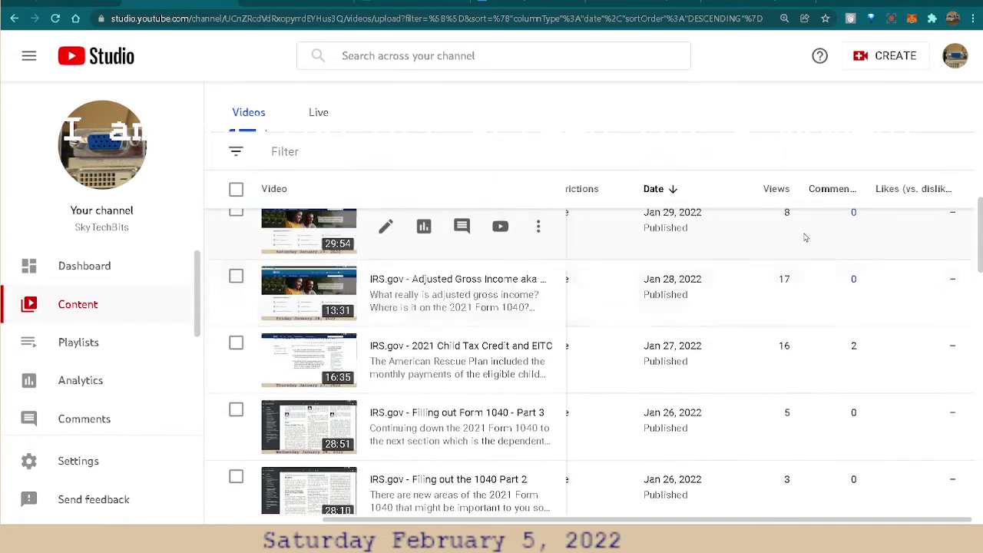
{"action": "scroll", "coordinate": [805, 238], "scroll_direction": "up", "scroll_amount": 5}
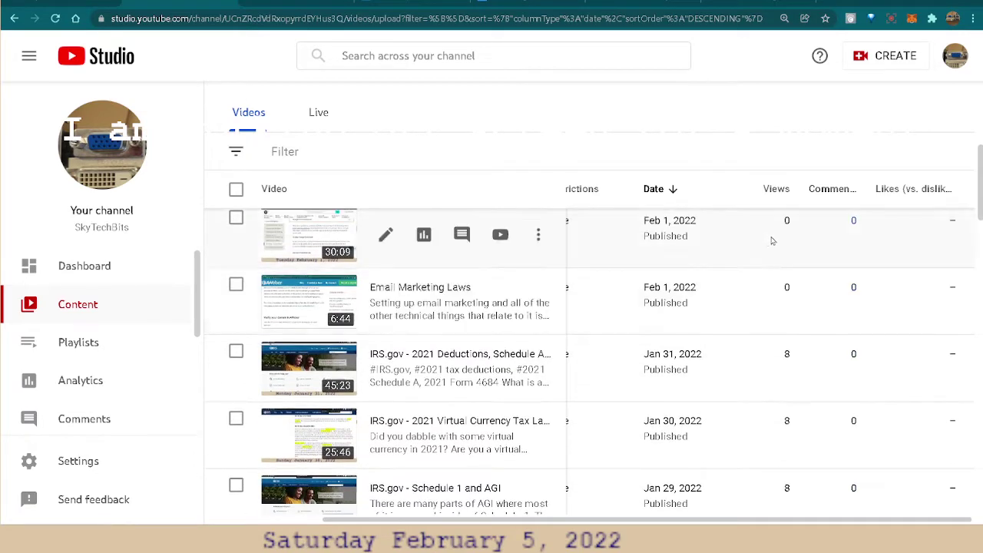
{"action": "scroll", "coordinate": [773, 240], "scroll_direction": "up", "scroll_amount": 5}
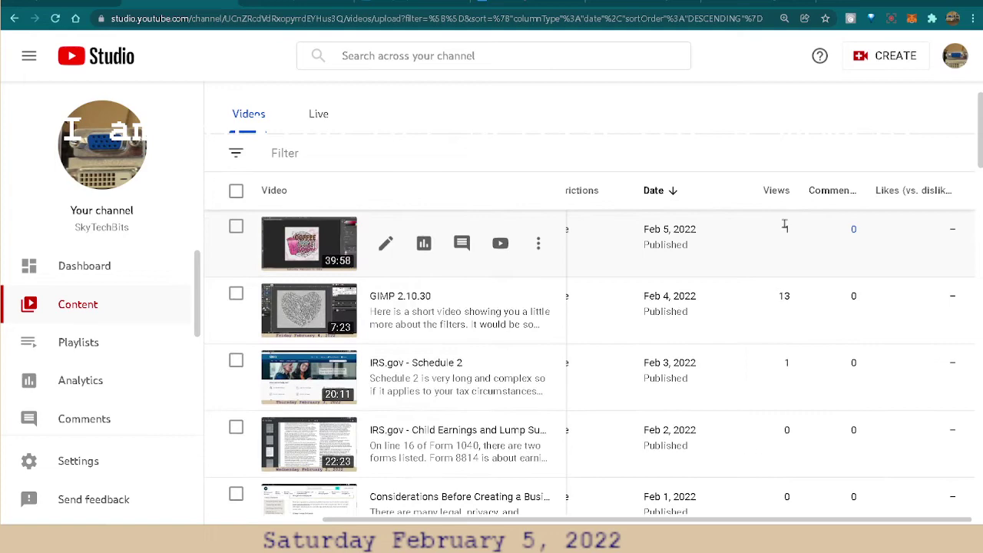
{"action": "scroll", "coordinate": [784, 225], "scroll_direction": "up", "scroll_amount": 2}
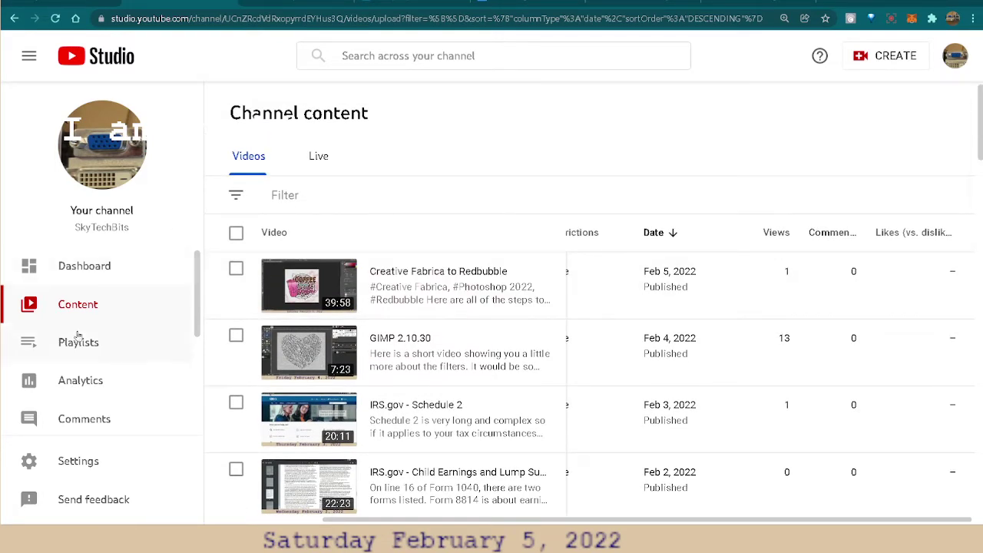
Open the channel analytics Reach tab and scroll through its charts
{"action": "left_click", "coordinate": [93, 381]}
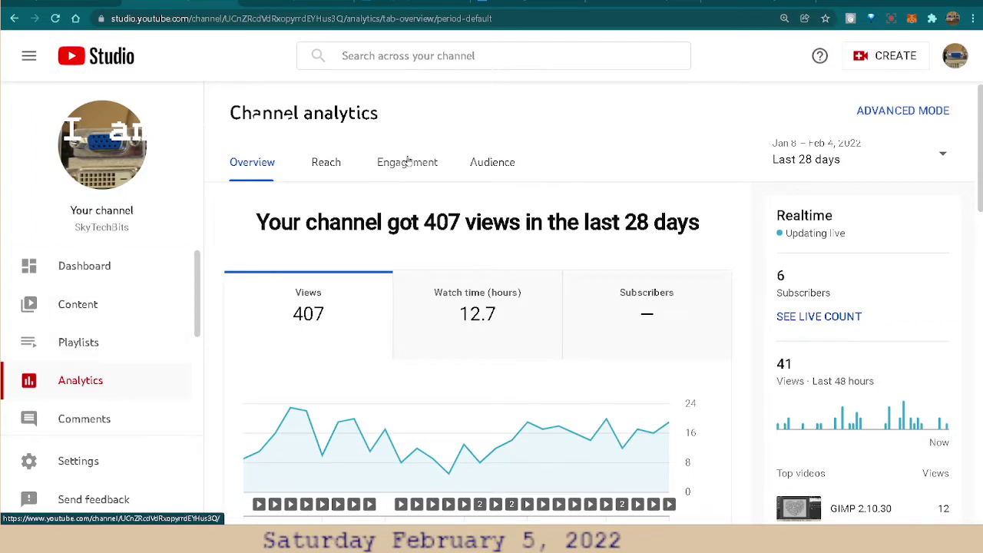
{"action": "left_click", "coordinate": [339, 169]}
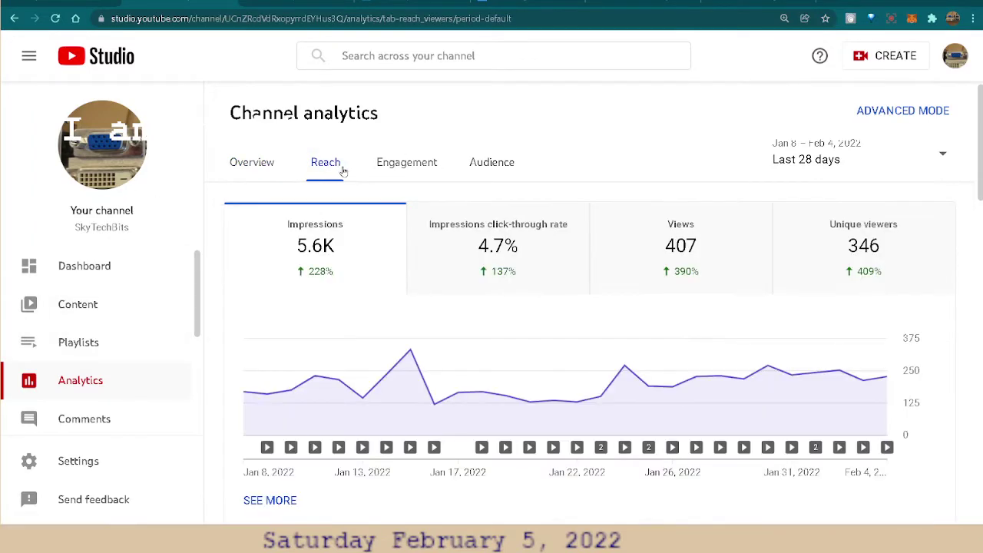
{"action": "scroll", "coordinate": [432, 285], "scroll_direction": "down", "scroll_amount": 4}
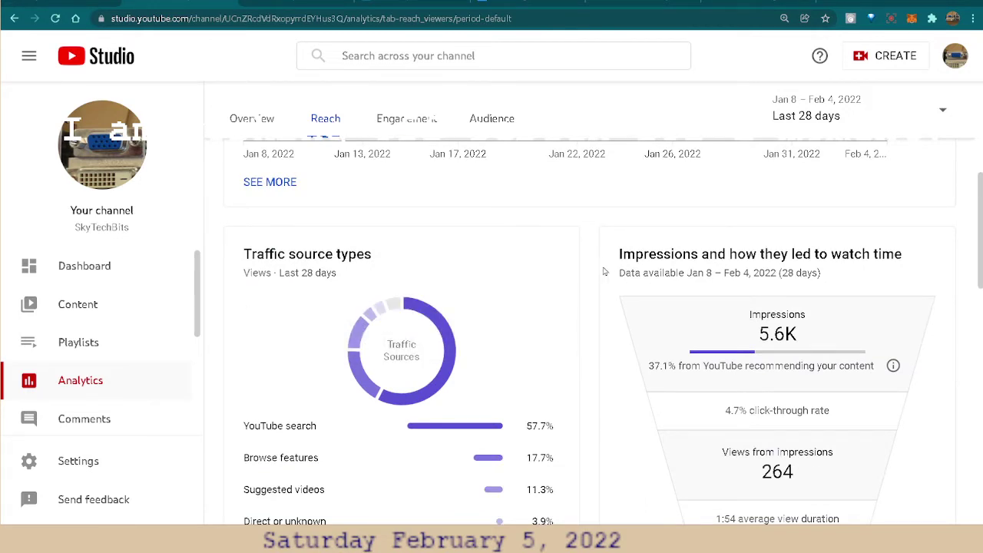
{"action": "scroll", "coordinate": [601, 271], "scroll_direction": "down", "scroll_amount": 2}
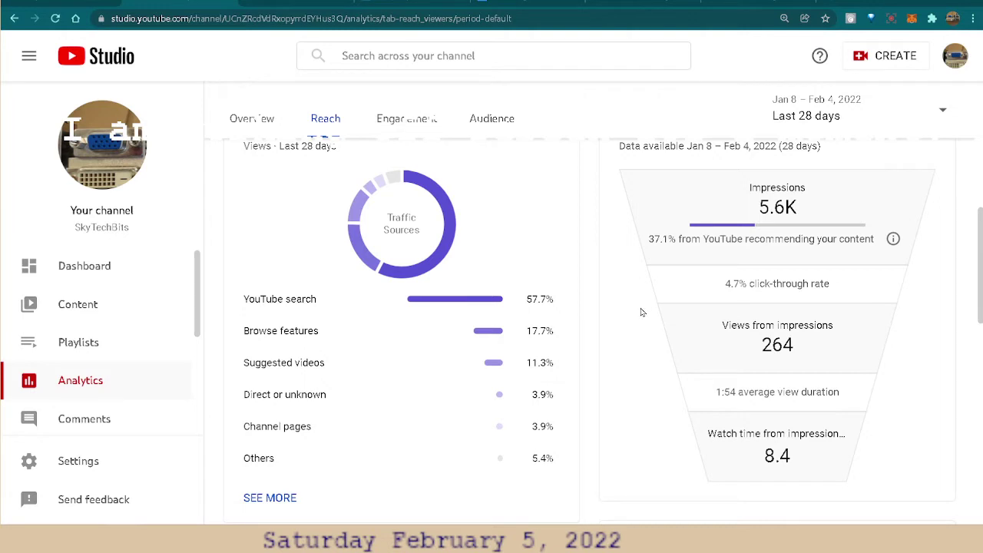
{"action": "scroll", "coordinate": [642, 312], "scroll_direction": "down", "scroll_amount": 1}
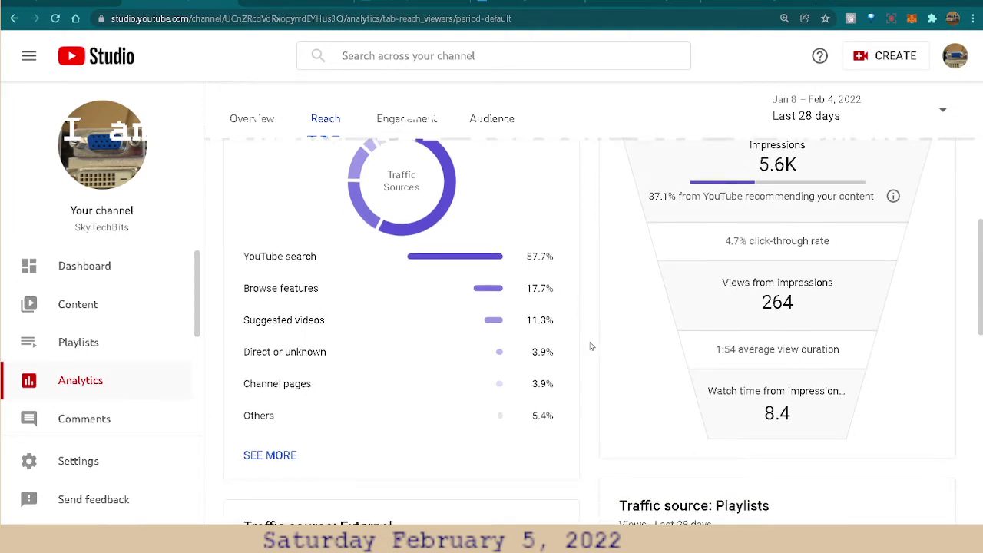
{"action": "scroll", "coordinate": [591, 347], "scroll_direction": "down", "scroll_amount": 1}
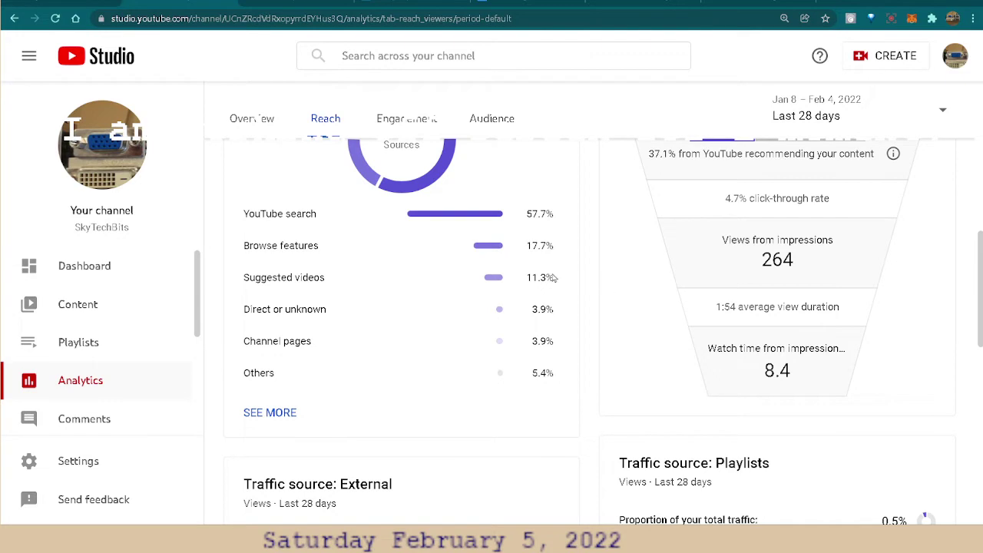
{"action": "mouse_move", "coordinate": [335, 280]}
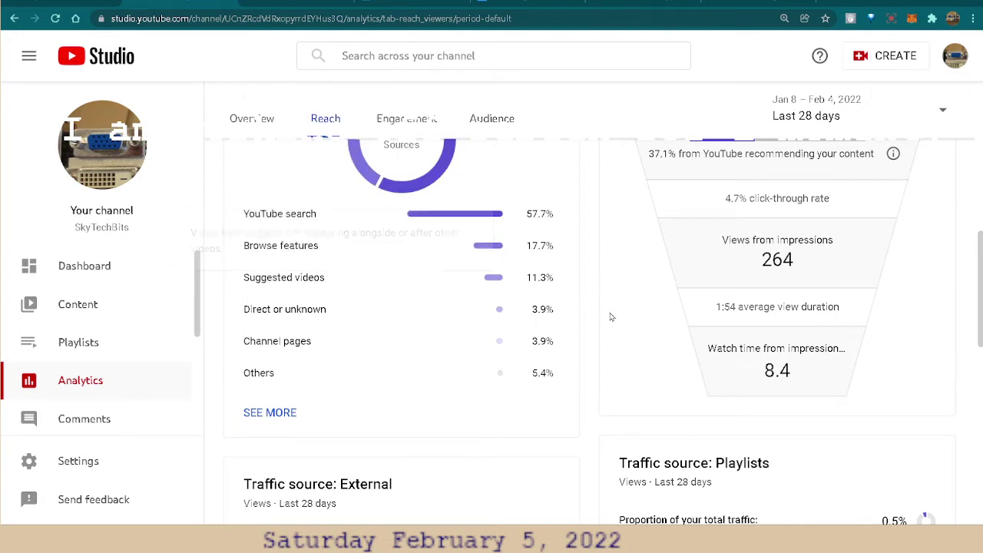
{"action": "scroll", "coordinate": [615, 323], "scroll_direction": "down", "scroll_amount": 2}
{"action": "scroll", "coordinate": [614, 324], "scroll_direction": "down", "scroll_amount": 2}
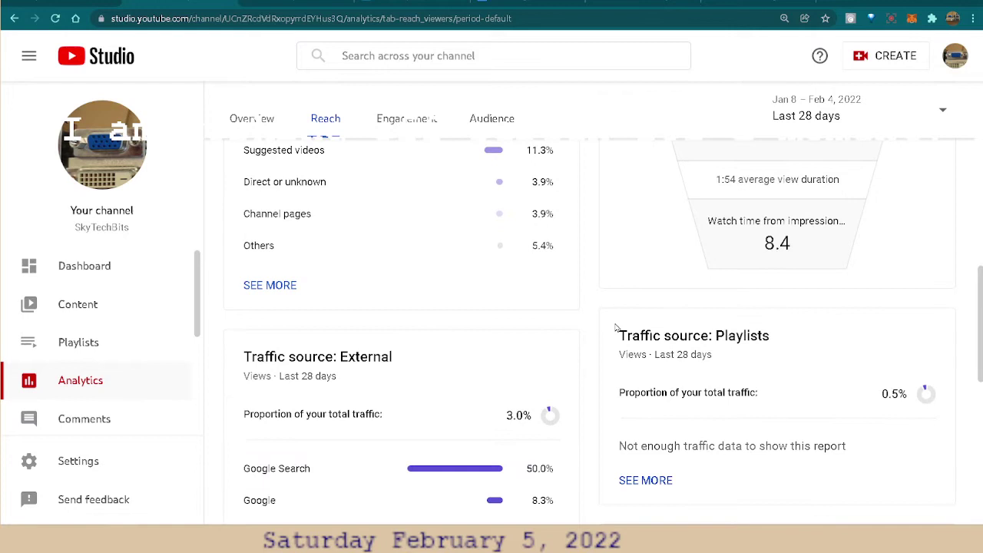
Review traffic sources: YouTube search at 57.7%, led by 'gimp 2.10.30', and suggested videos at 11.3%
{"action": "scroll", "coordinate": [623, 317], "scroll_direction": "up", "scroll_amount": 2}
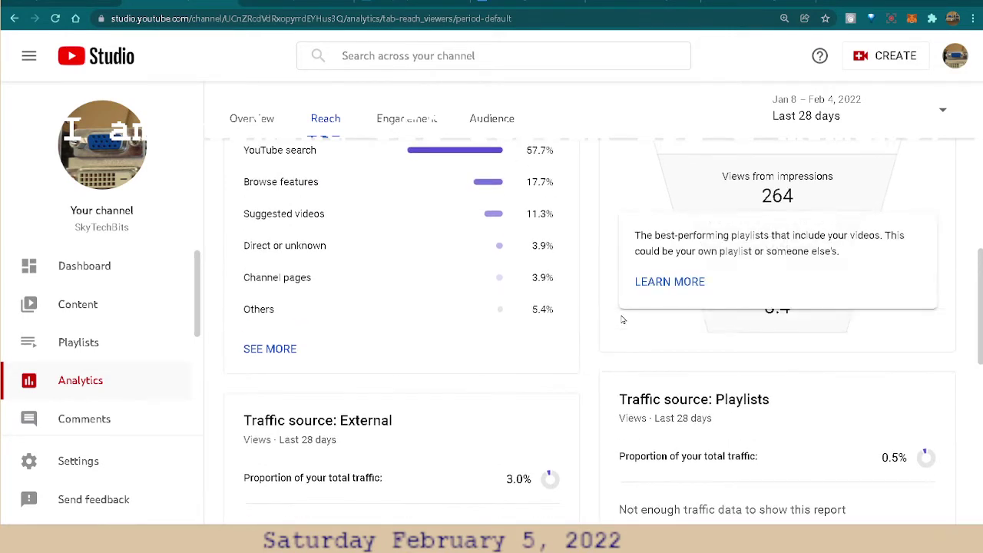
{"action": "scroll", "coordinate": [623, 319], "scroll_direction": "down", "scroll_amount": 3}
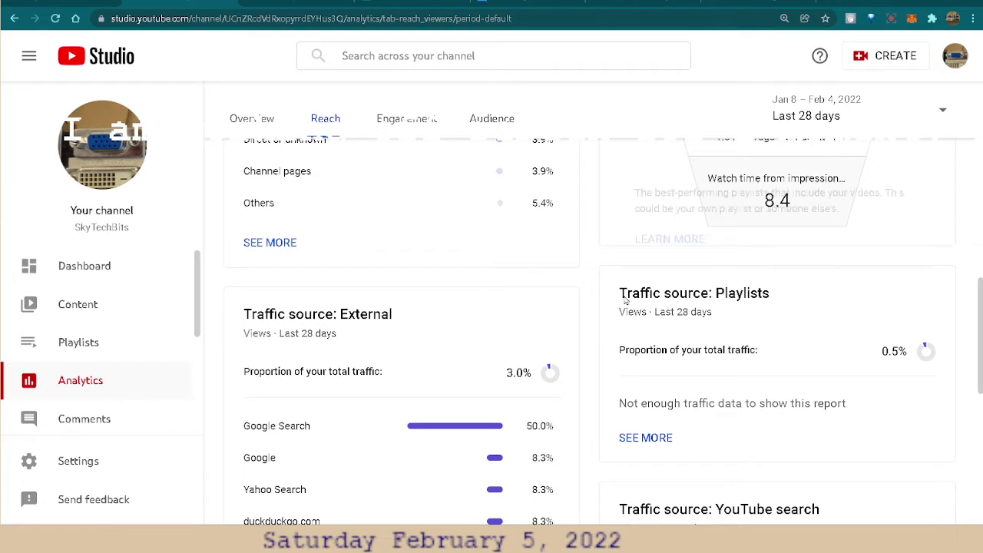
{"action": "scroll", "coordinate": [572, 307], "scroll_direction": "down", "scroll_amount": 2}
{"action": "scroll", "coordinate": [591, 315], "scroll_direction": "down", "scroll_amount": 1}
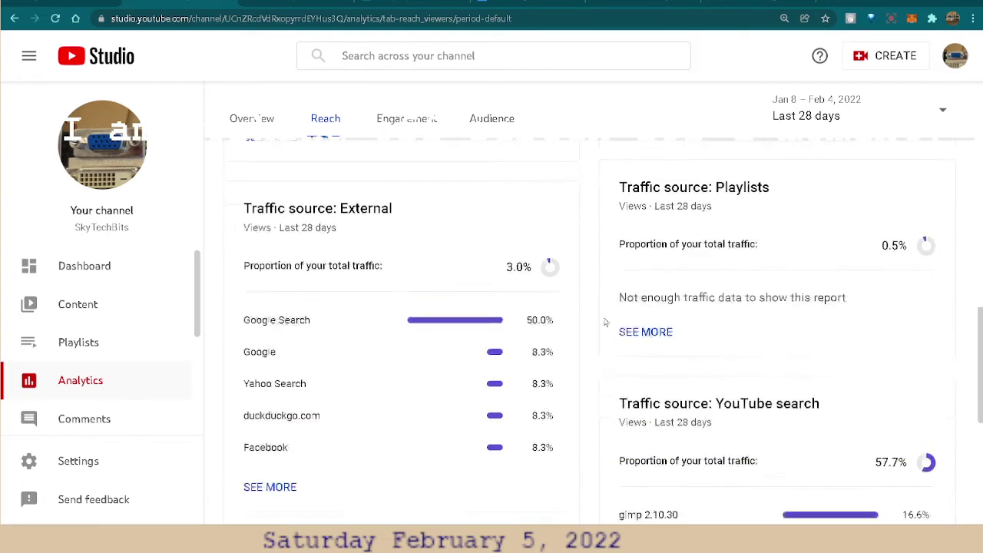
{"action": "scroll", "coordinate": [650, 342], "scroll_direction": "down", "scroll_amount": 2}
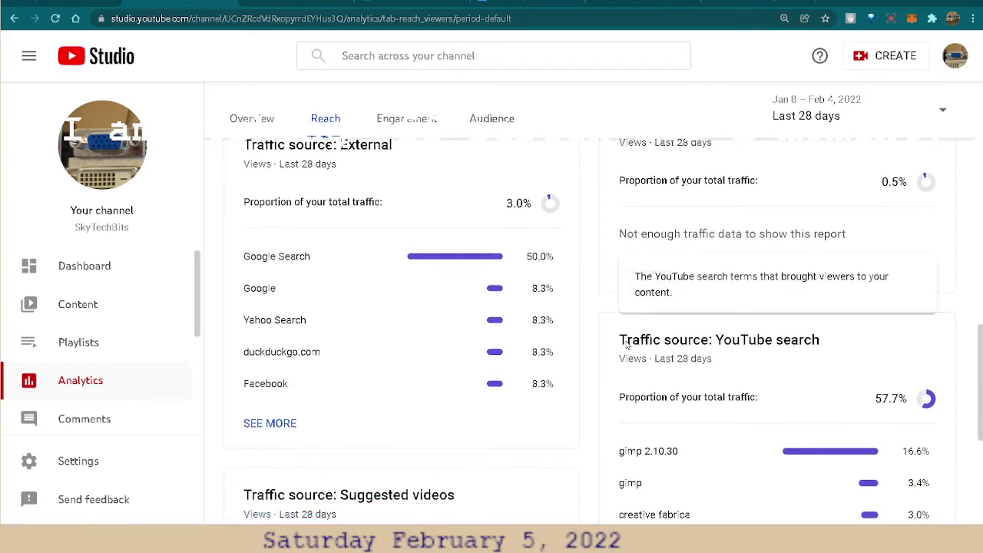
{"action": "scroll", "coordinate": [644, 341], "scroll_direction": "down", "scroll_amount": 1}
{"action": "scroll", "coordinate": [626, 337], "scroll_direction": "up", "scroll_amount": 1}
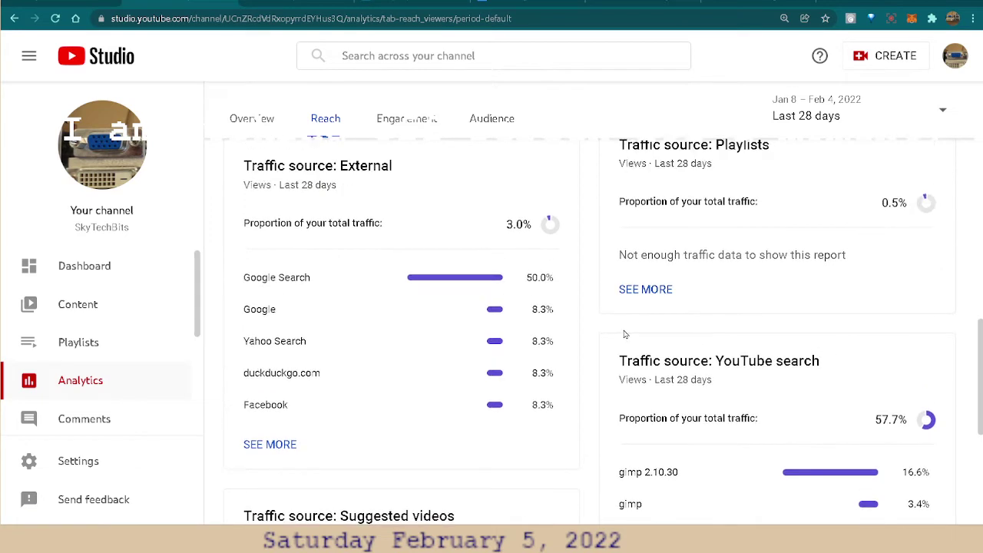
{"action": "scroll", "coordinate": [628, 334], "scroll_direction": "down", "scroll_amount": 1}
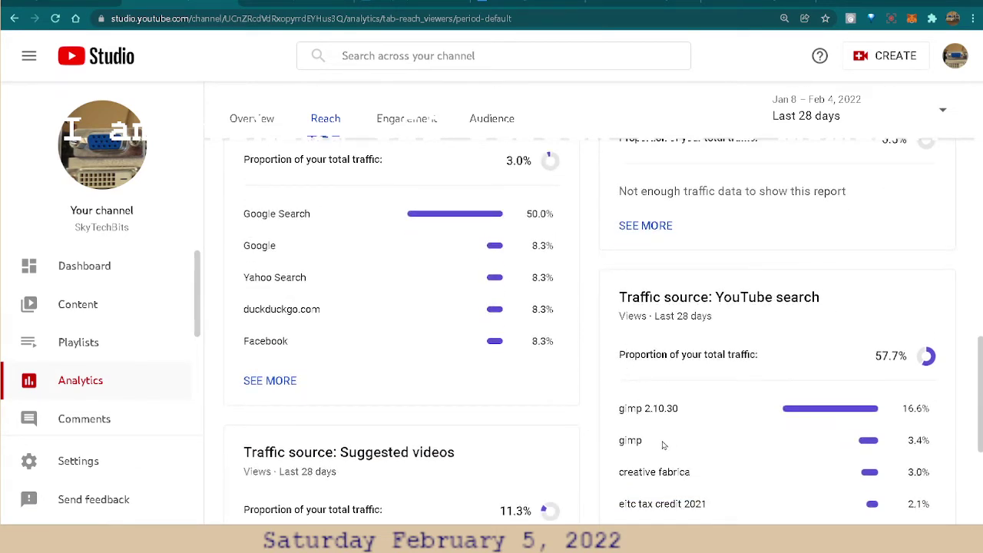
{"action": "scroll", "coordinate": [653, 416], "scroll_direction": "down", "scroll_amount": 1}
{"action": "scroll", "coordinate": [615, 434], "scroll_direction": "down", "scroll_amount": 1}
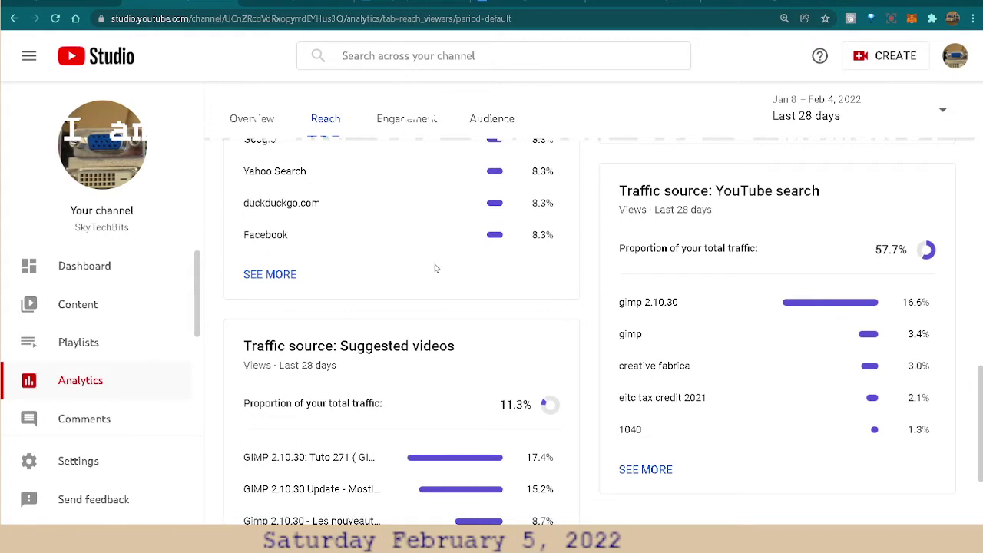
{"action": "scroll", "coordinate": [359, 270], "scroll_direction": "up", "scroll_amount": 1}
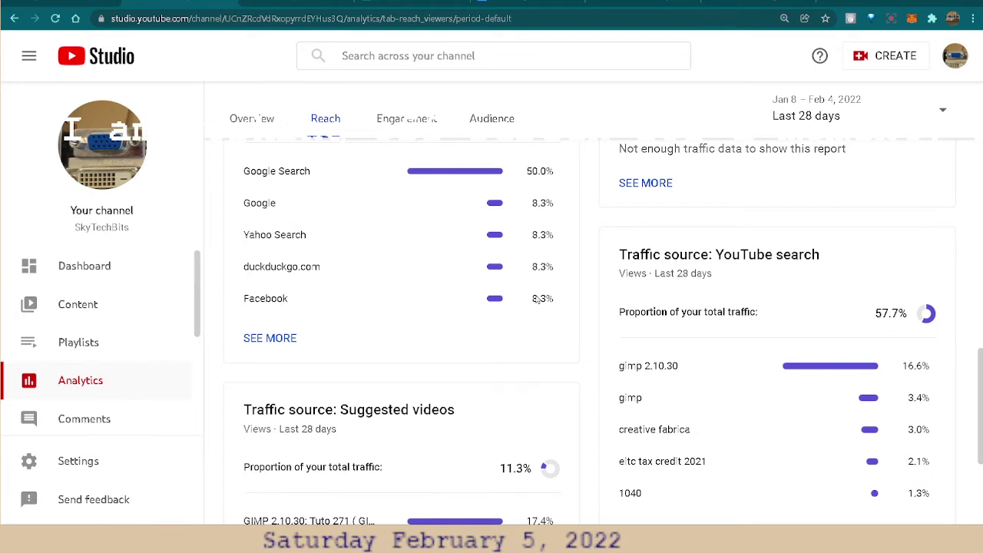
{"action": "left_click", "coordinate": [284, 341]}
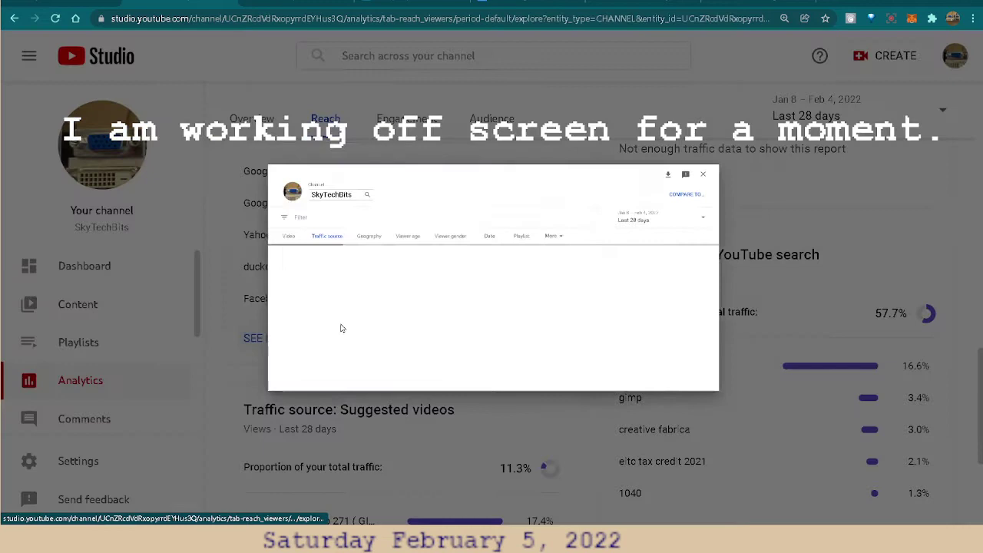
{"action": "scroll", "coordinate": [557, 283], "scroll_direction": "down", "scroll_amount": 2}
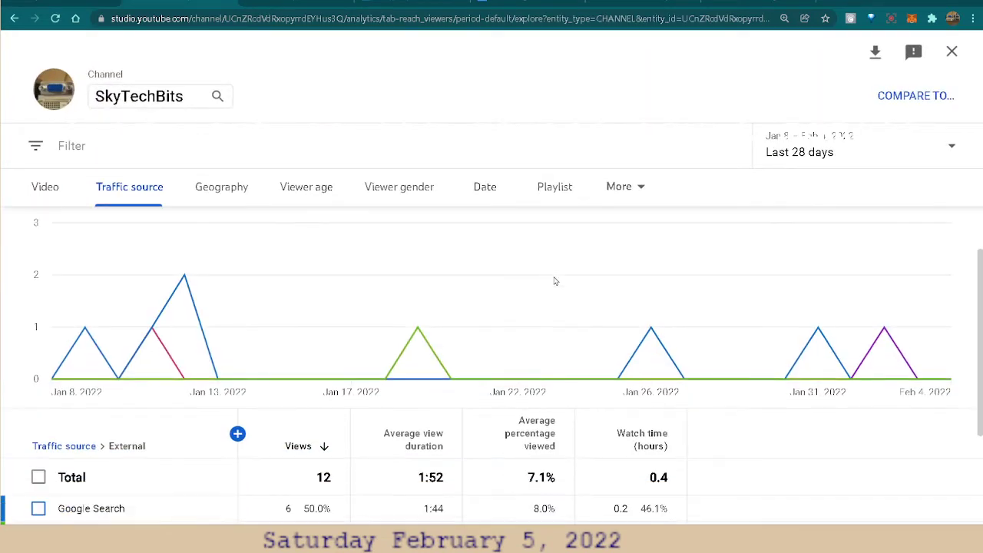
{"action": "scroll", "coordinate": [835, 264], "scroll_direction": "down", "scroll_amount": 1}
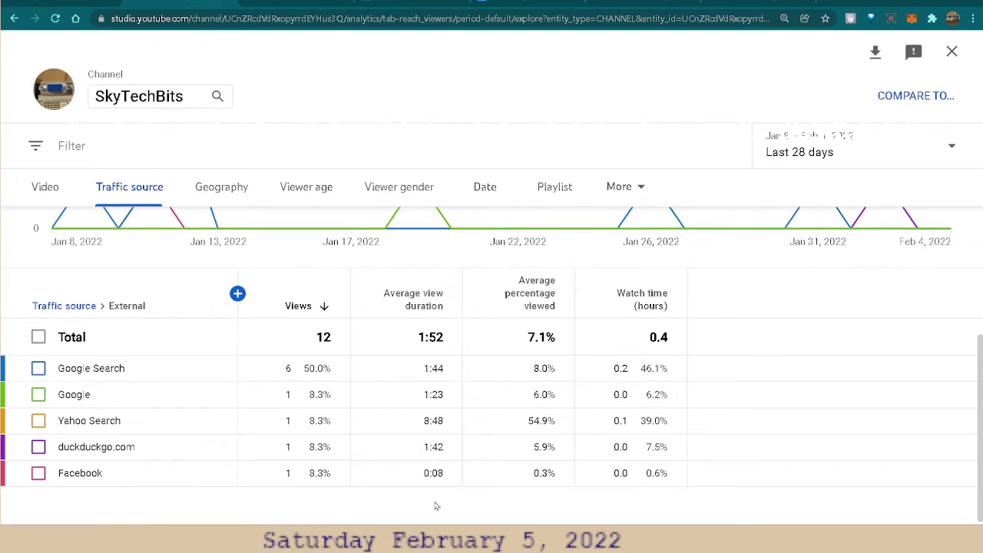
{"action": "mouse_move", "coordinate": [434, 306]}
{"action": "scroll", "coordinate": [653, 446], "scroll_direction": "up", "scroll_amount": 2}
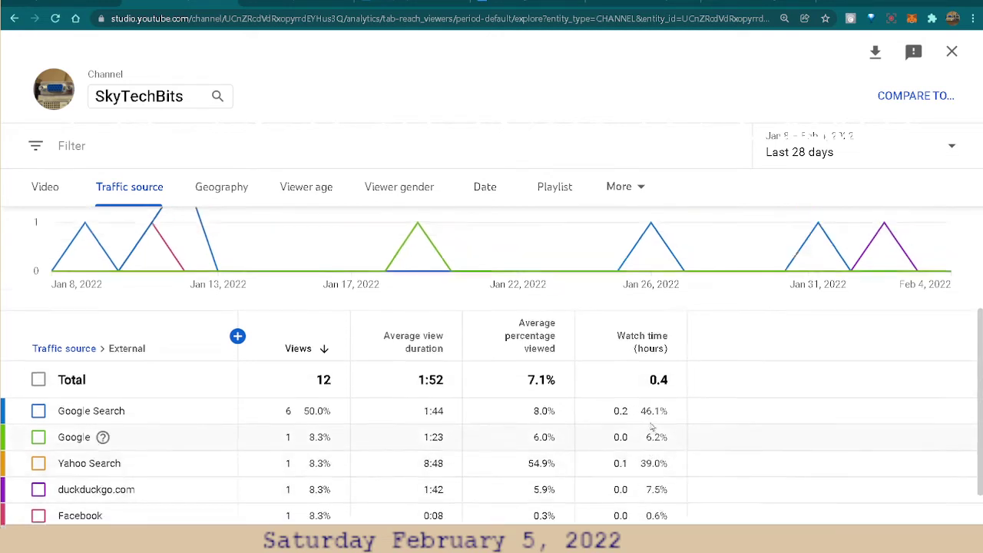
{"action": "scroll", "coordinate": [673, 412], "scroll_direction": "up", "scroll_amount": 1}
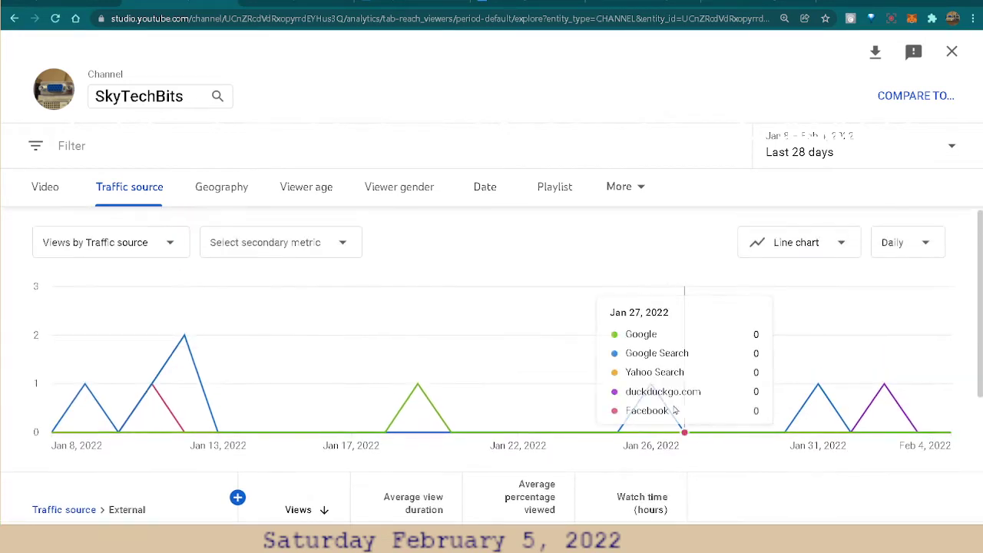
Review the Geography and Viewer age breakdown tables
{"action": "left_click", "coordinate": [216, 197]}
{"action": "scroll", "coordinate": [57, 388], "scroll_direction": "down", "scroll_amount": 1}
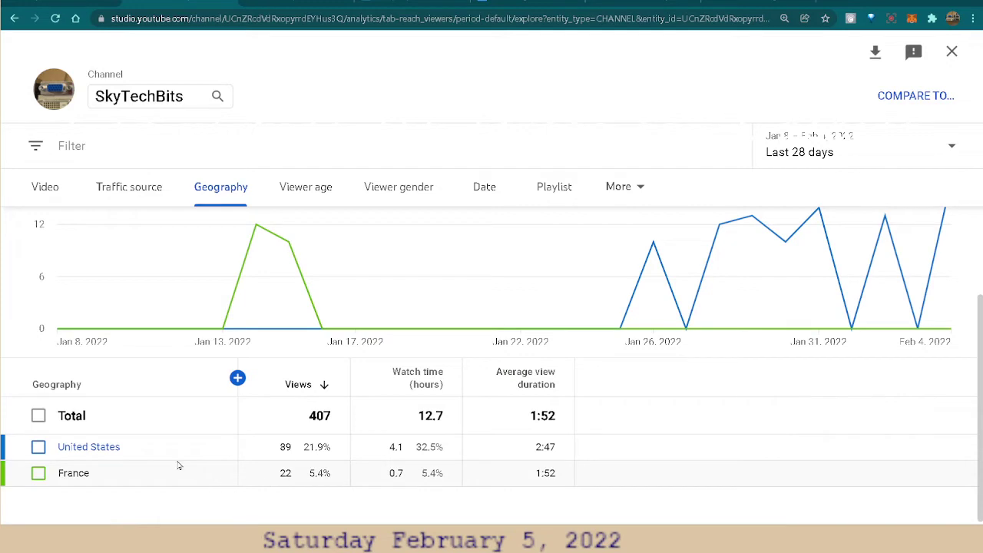
{"action": "left_click", "coordinate": [304, 189]}
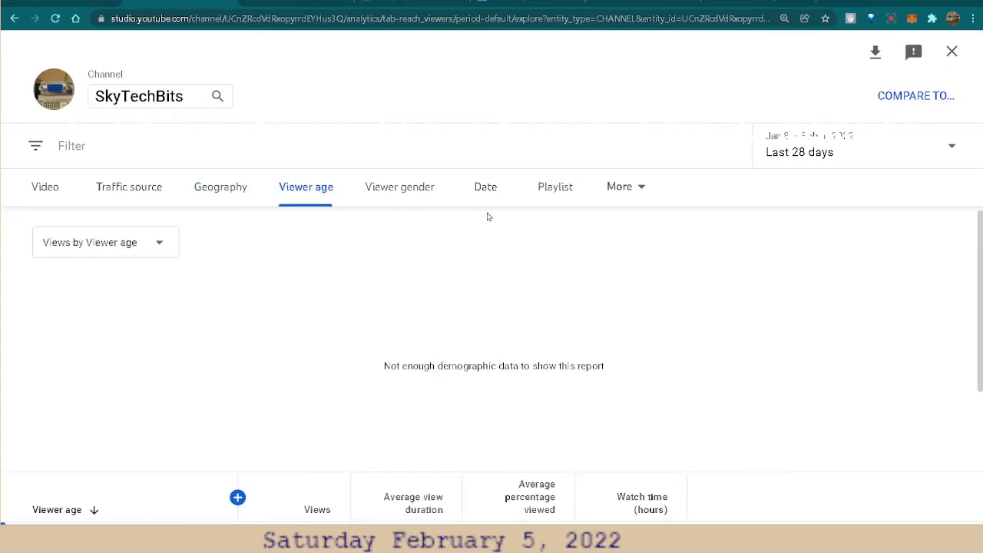
{"action": "scroll", "coordinate": [558, 373], "scroll_direction": "down", "scroll_amount": 3}
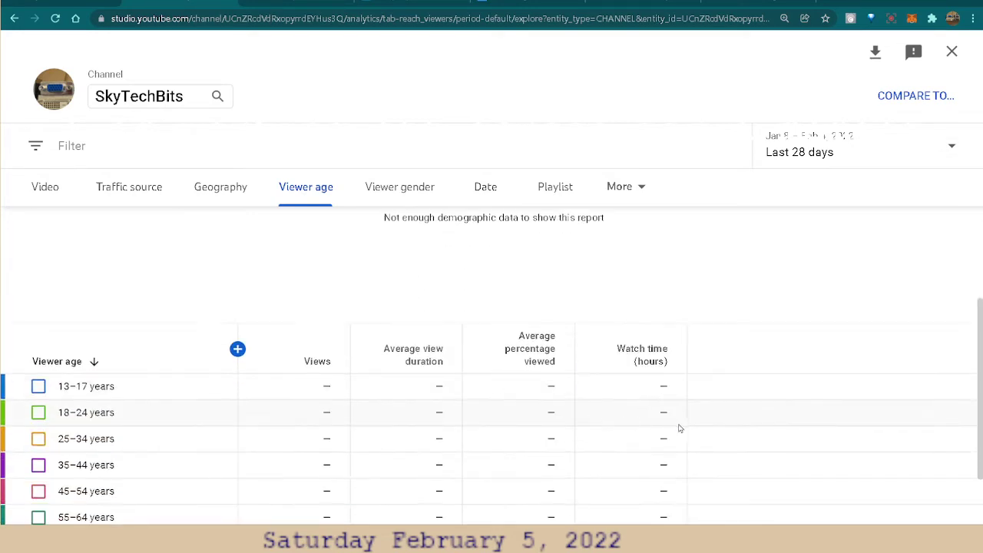
{"action": "scroll", "coordinate": [688, 430], "scroll_direction": "up", "scroll_amount": 3}
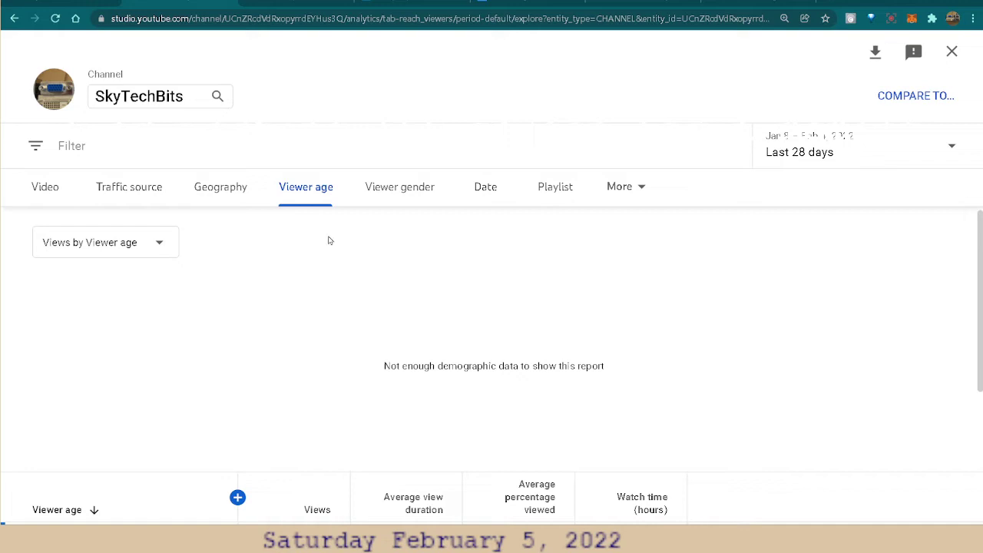
Switch to Viewer gender, which shows not enough demographic data
{"action": "left_click", "coordinate": [376, 193]}
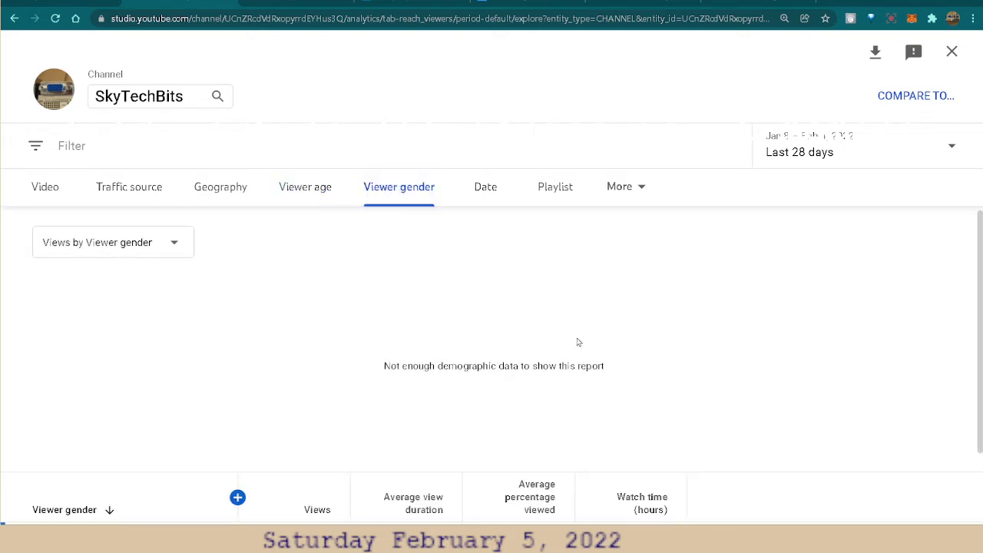
{"action": "scroll", "coordinate": [658, 384], "scroll_direction": "down", "scroll_amount": 1}
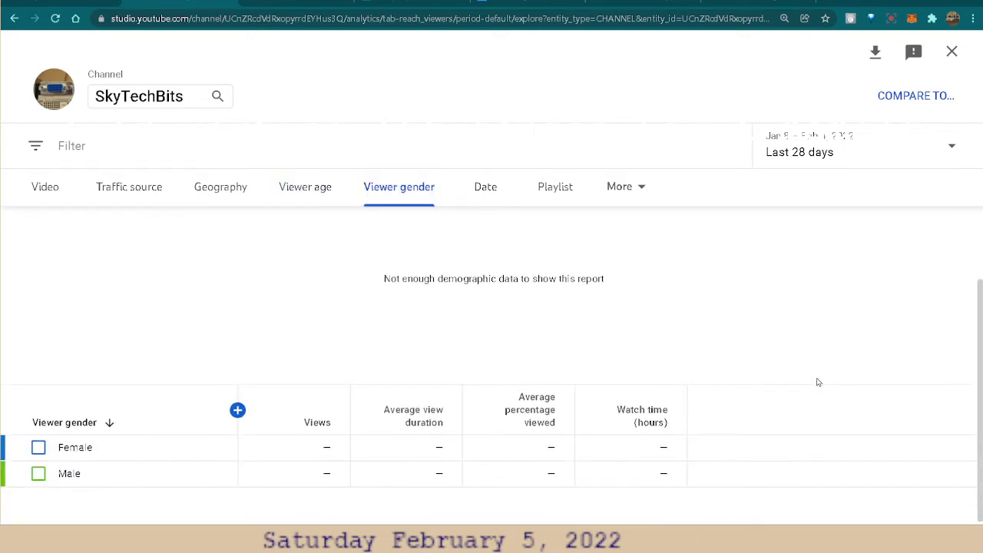
{"action": "scroll", "coordinate": [818, 382], "scroll_direction": "up", "scroll_amount": 1}
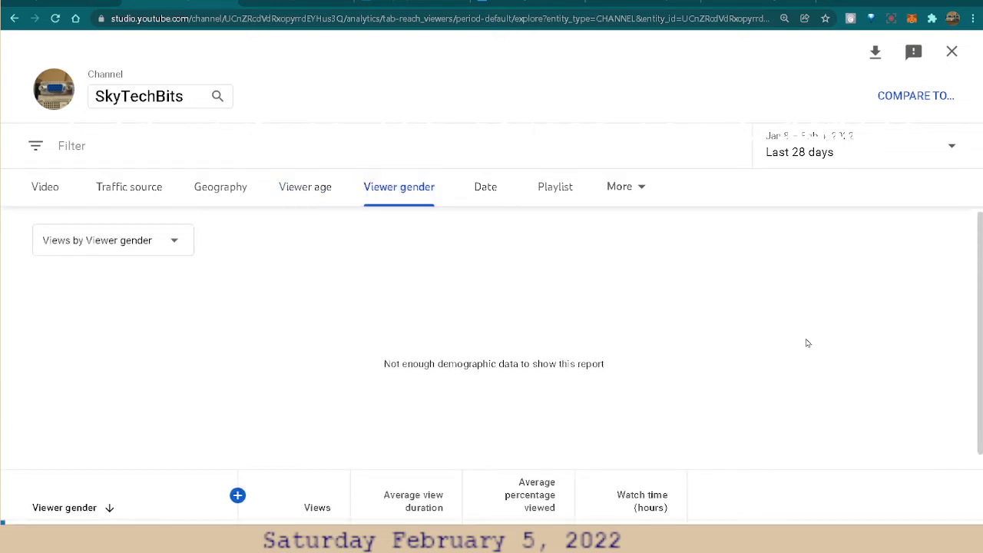
Show views by date and review the Jan 8–Feb 4, 2022 table: 407 views, 12.7 watch hours
{"action": "left_click", "coordinate": [485, 188]}
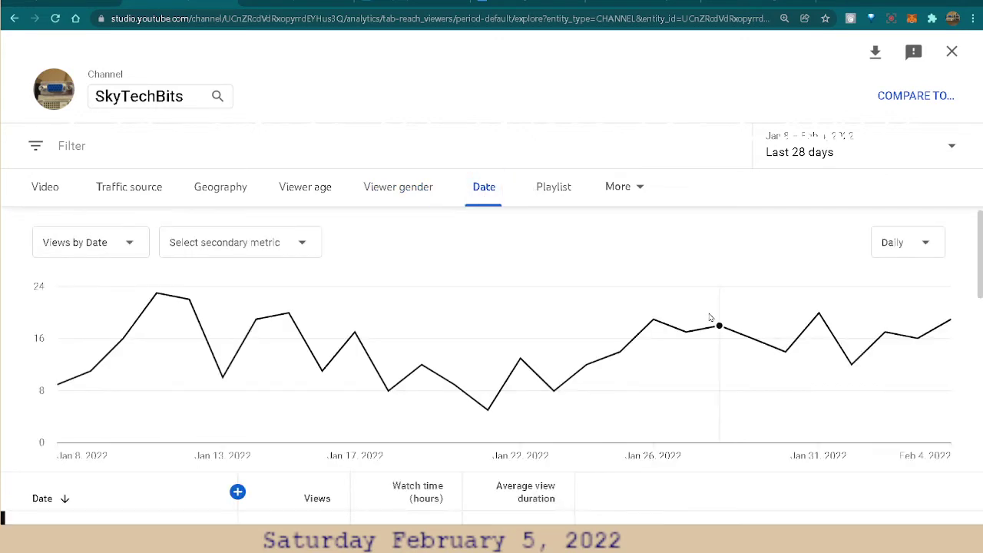
{"action": "scroll", "coordinate": [723, 311], "scroll_direction": "down", "scroll_amount": 2}
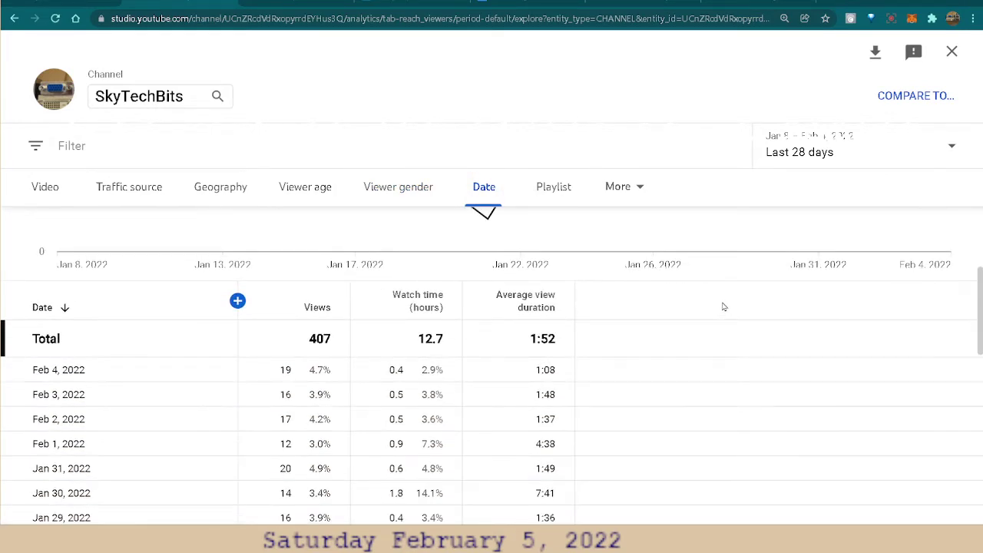
{"action": "scroll", "coordinate": [723, 307], "scroll_direction": "down", "scroll_amount": 1}
{"action": "scroll", "coordinate": [723, 306], "scroll_direction": "down", "scroll_amount": 1}
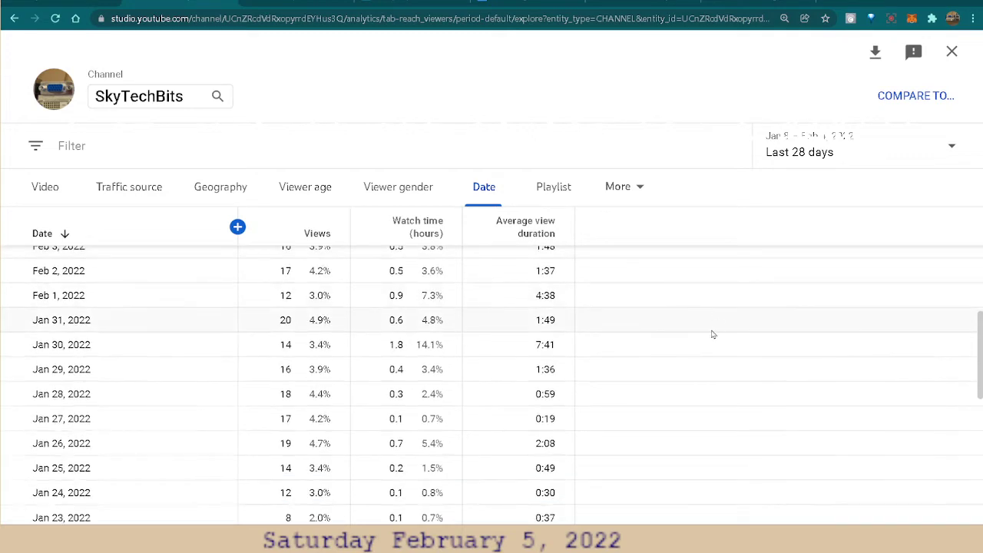
{"action": "scroll", "coordinate": [713, 334], "scroll_direction": "down", "scroll_amount": 2}
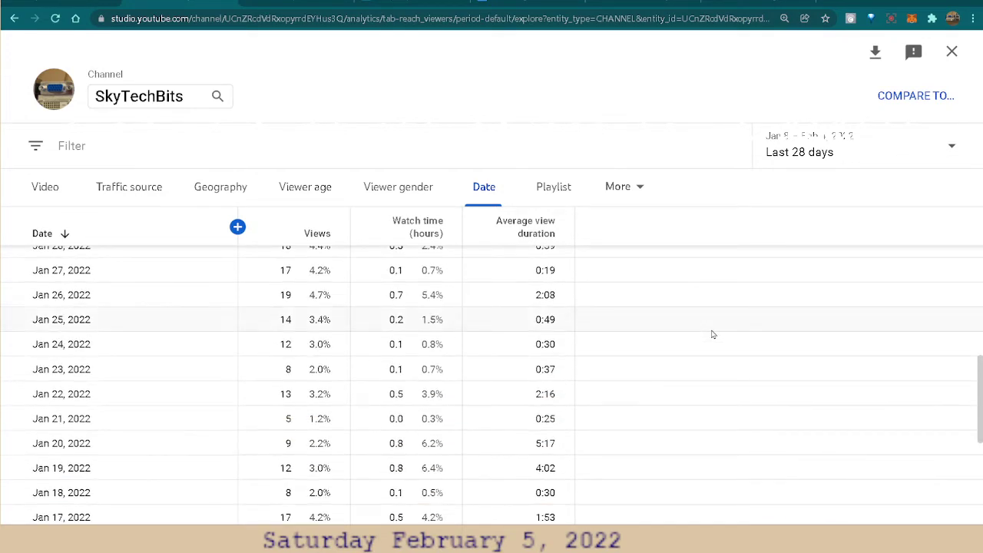
{"action": "scroll", "coordinate": [713, 334], "scroll_direction": "down", "scroll_amount": 1}
{"action": "scroll", "coordinate": [713, 335], "scroll_direction": "down", "scroll_amount": 2}
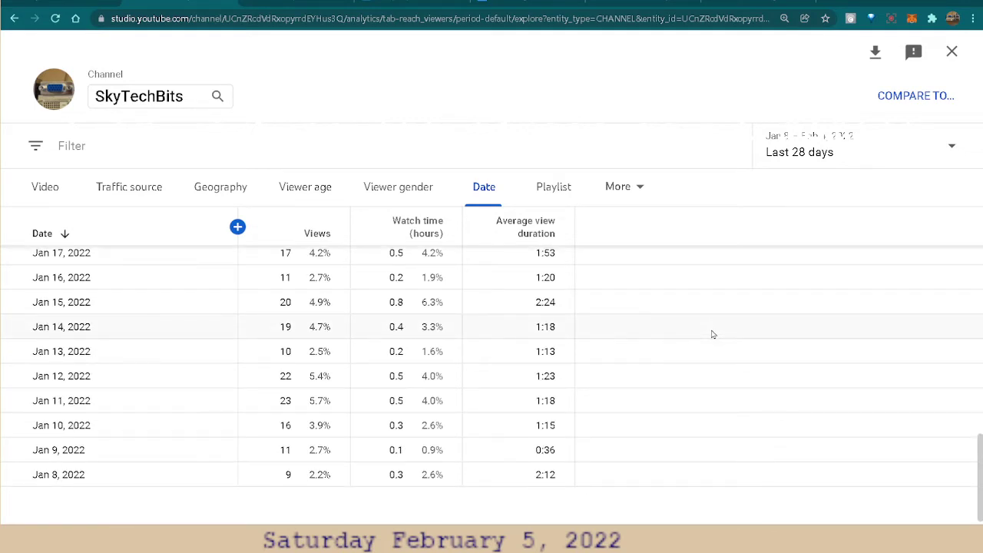
{"action": "scroll", "coordinate": [709, 337], "scroll_direction": "up", "scroll_amount": 2}
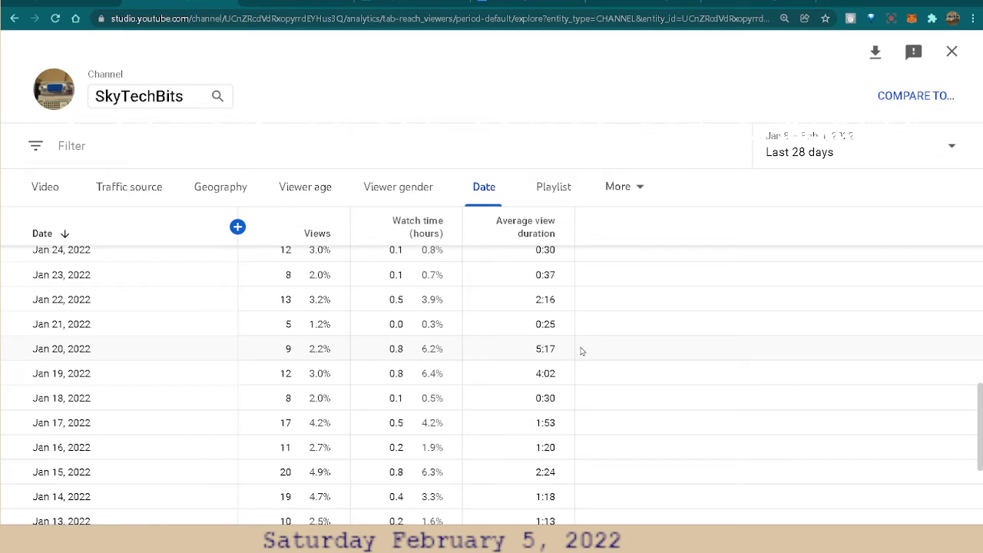
{"action": "scroll", "coordinate": [621, 461], "scroll_direction": "down", "scroll_amount": 3}
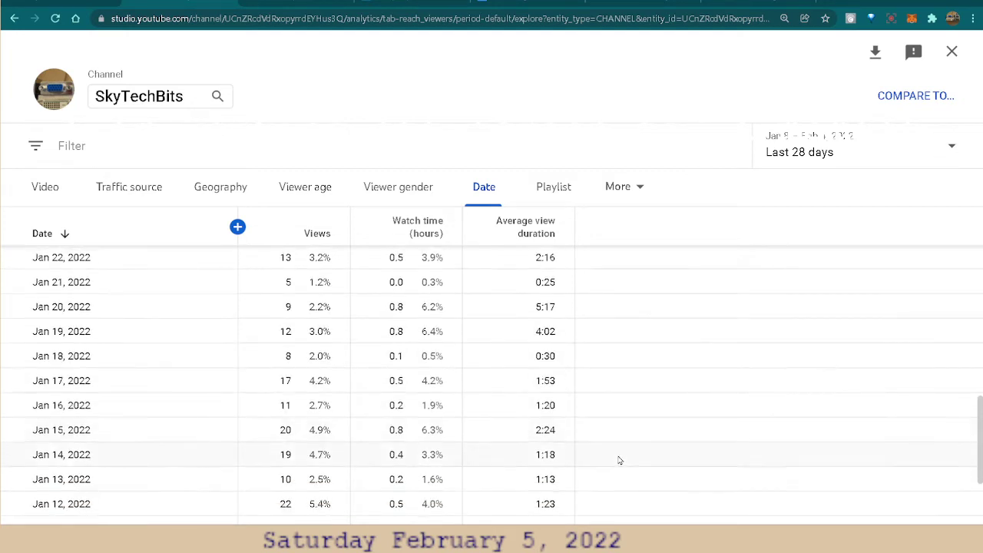
{"action": "scroll", "coordinate": [600, 472], "scroll_direction": "up", "scroll_amount": 5}
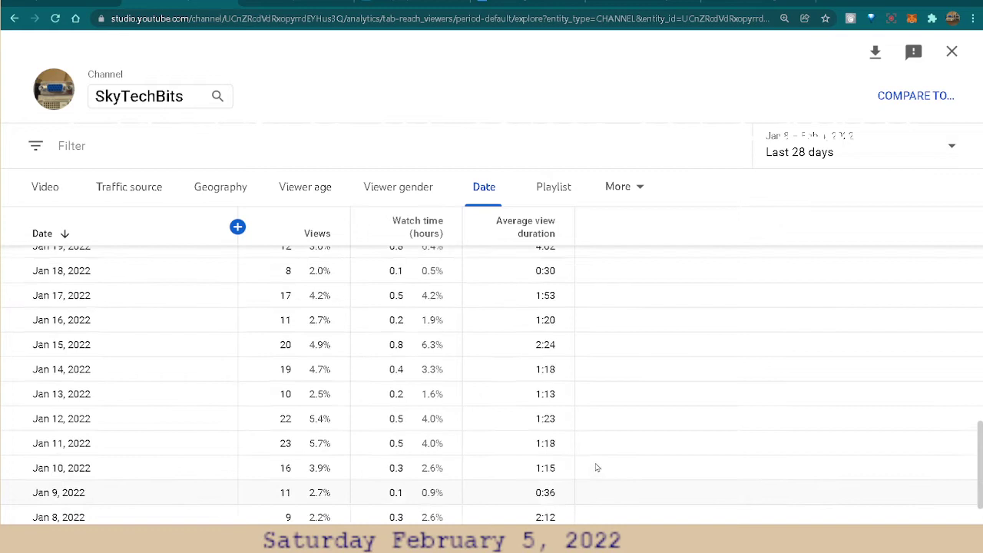
{"action": "scroll", "coordinate": [592, 449], "scroll_direction": "up", "scroll_amount": 8}
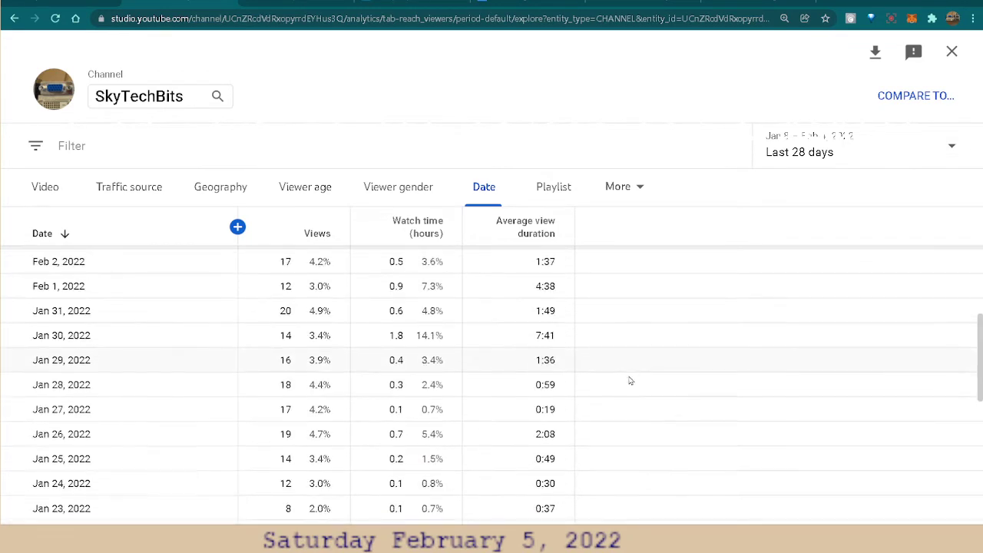
{"action": "scroll", "coordinate": [632, 382], "scroll_direction": "up", "scroll_amount": 4}
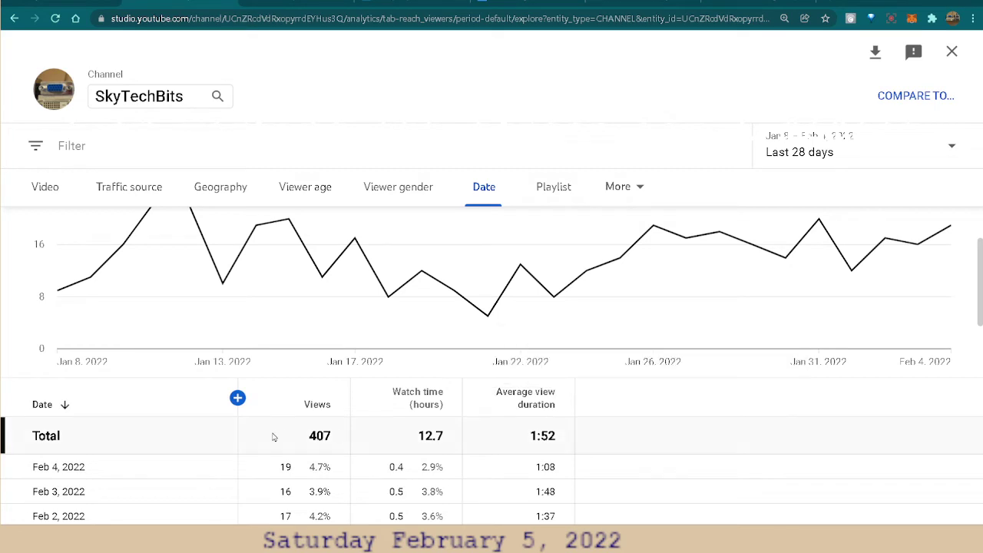
Break the channel's views down by playlist and review the table
{"action": "scroll", "coordinate": [579, 450], "scroll_direction": "up", "scroll_amount": 2}
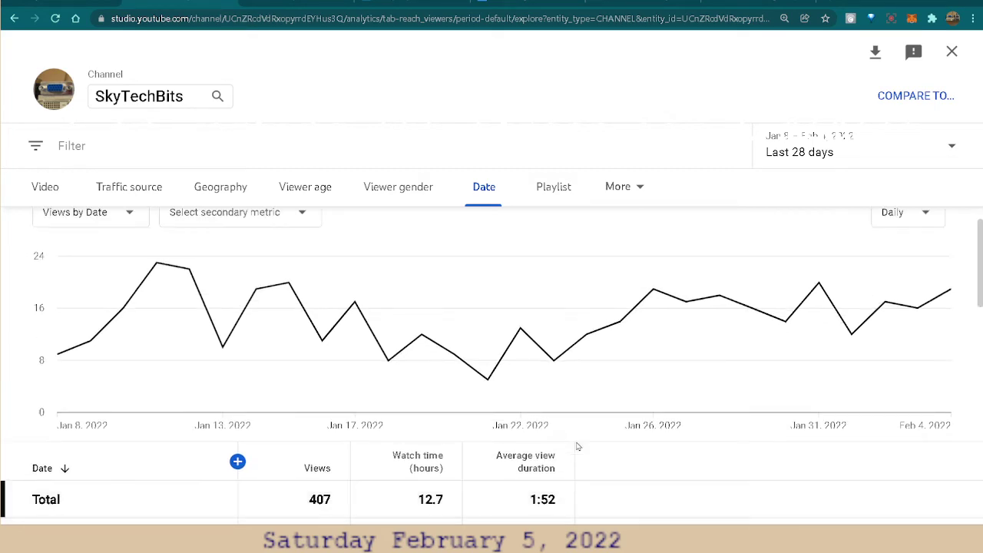
{"action": "left_click", "coordinate": [563, 195]}
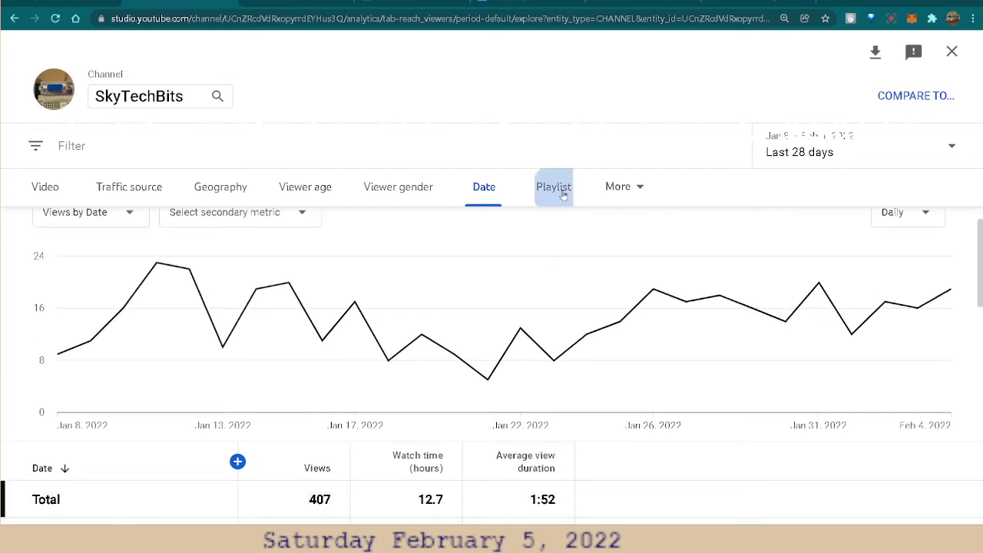
{"action": "scroll", "coordinate": [780, 431], "scroll_direction": "down", "scroll_amount": 2}
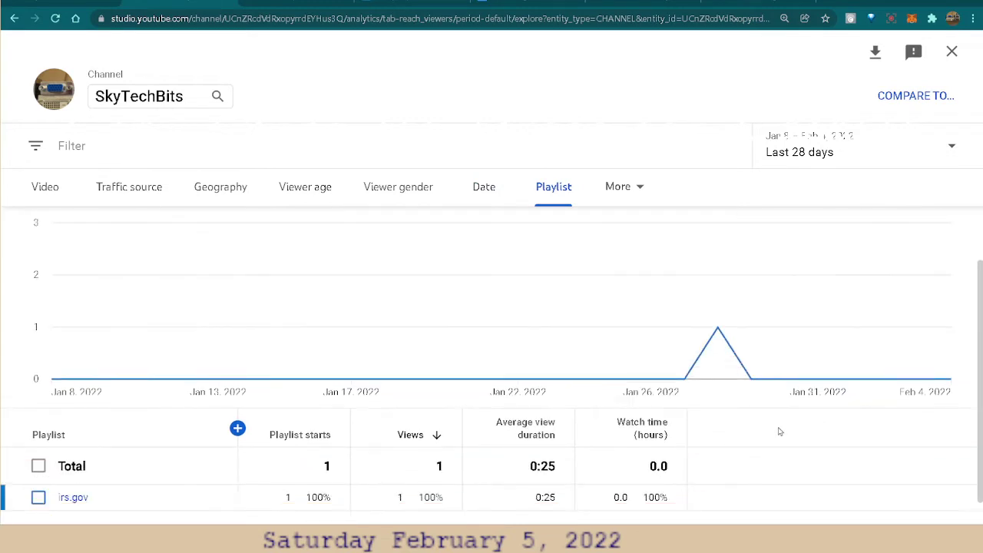
{"action": "scroll", "coordinate": [779, 432], "scroll_direction": "down", "scroll_amount": 1}
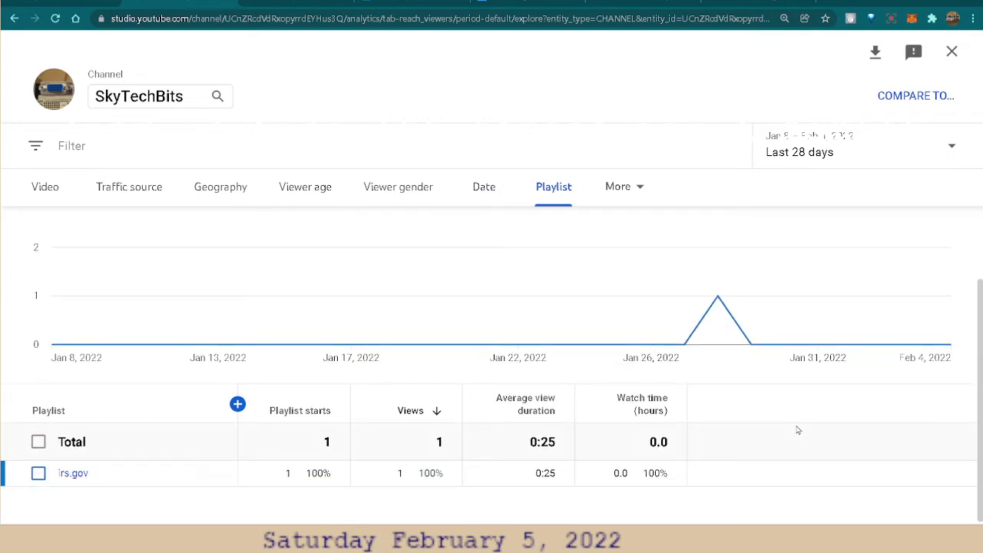
{"action": "scroll", "coordinate": [796, 431], "scroll_direction": "up", "scroll_amount": 3}
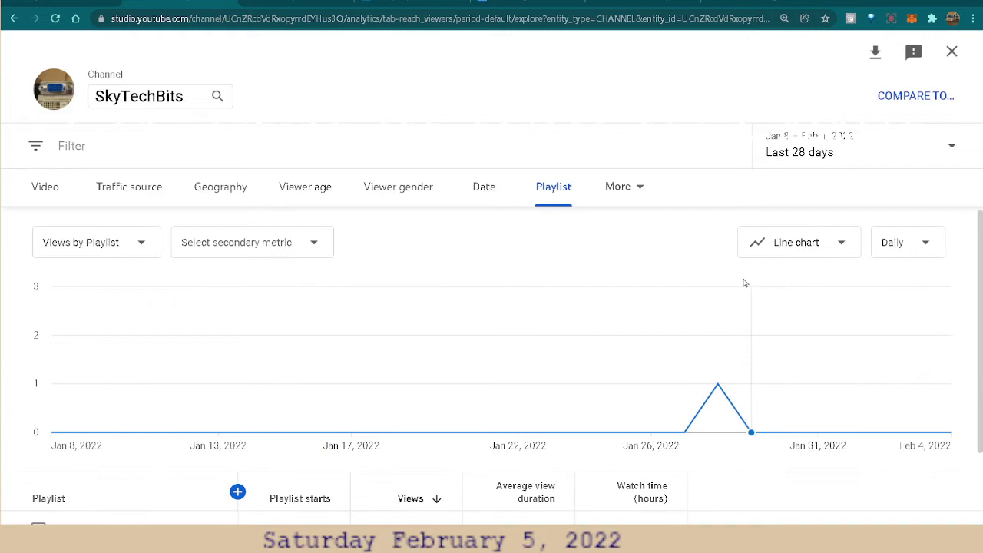
Widen the reporting period to Last 90 days and switch to the Geography breakdown
{"action": "left_click", "coordinate": [816, 149]}
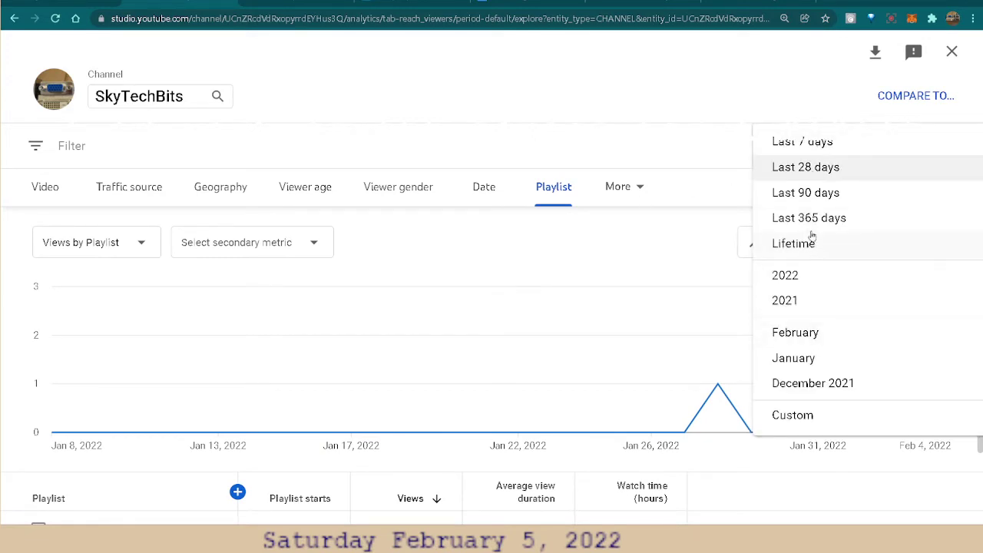
{"action": "left_click", "coordinate": [796, 196]}
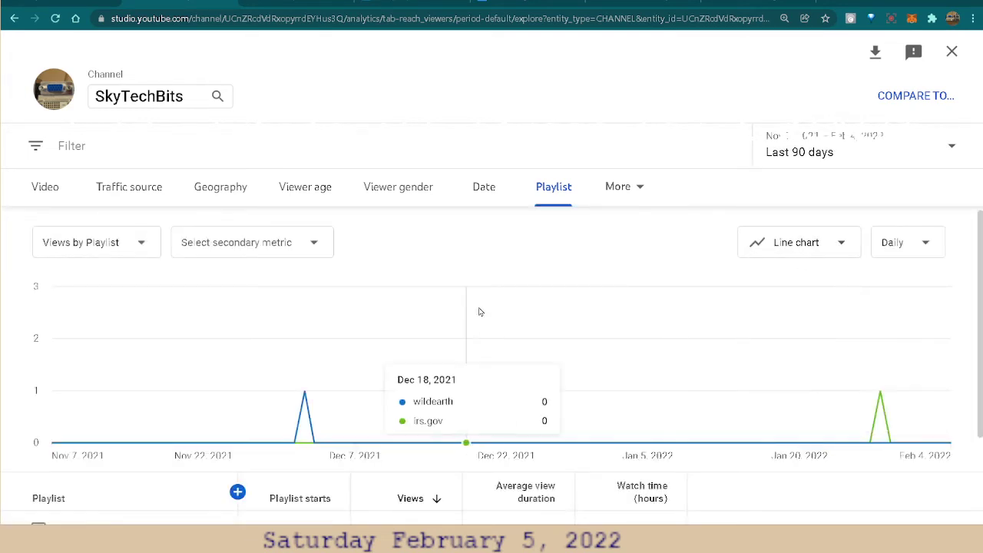
{"action": "scroll", "coordinate": [765, 292], "scroll_direction": "down", "scroll_amount": 1}
{"action": "scroll", "coordinate": [765, 293], "scroll_direction": "down", "scroll_amount": 2}
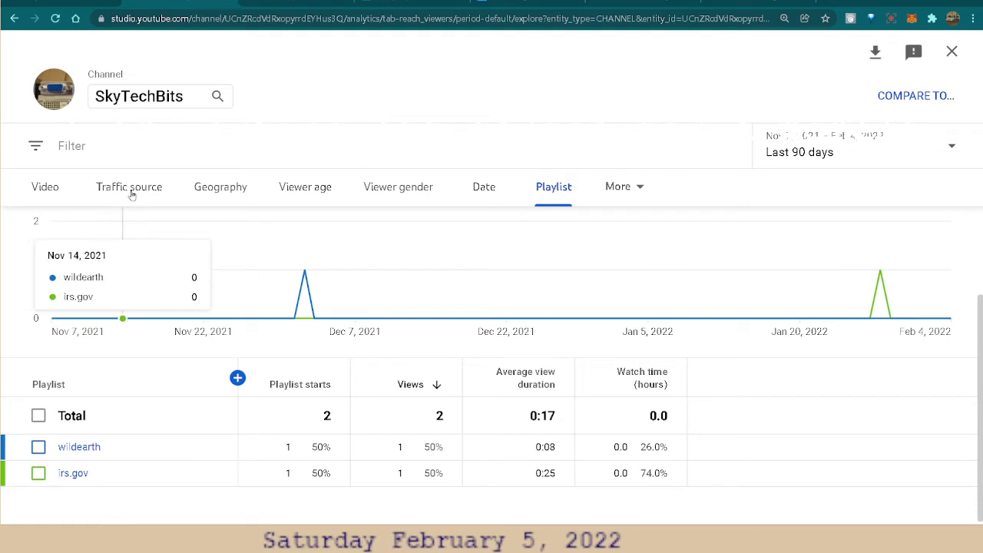
{"action": "mouse_move", "coordinate": [92, 455]}
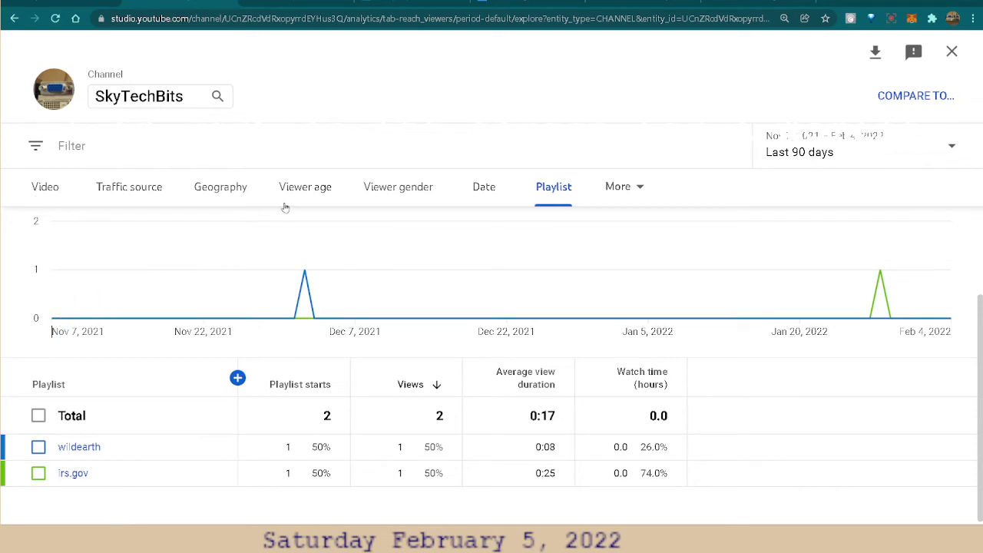
{"action": "left_click", "coordinate": [212, 195]}
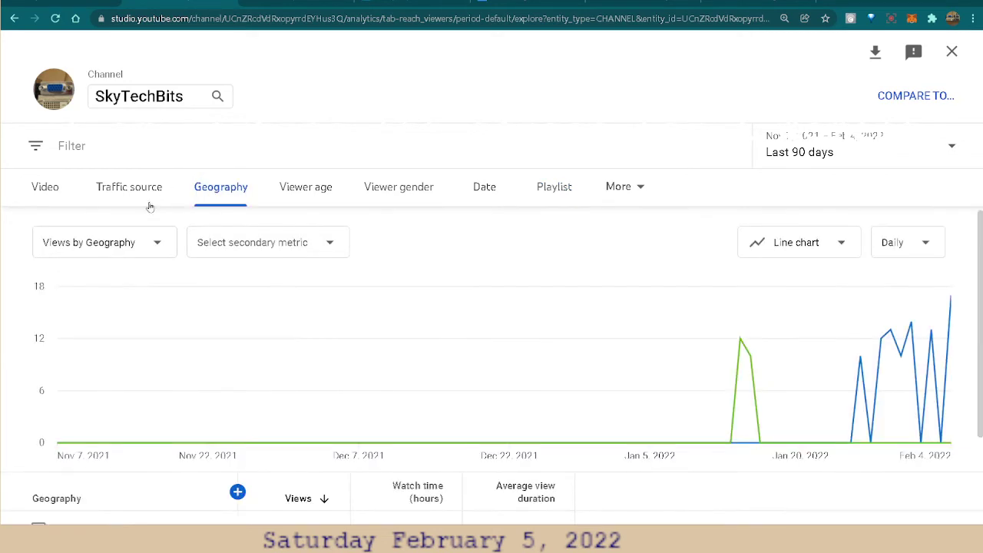
Scroll the 90-day geography report, then switch to Viewer age, which lacks enough data
{"action": "scroll", "coordinate": [148, 264], "scroll_direction": "down", "scroll_amount": 2}
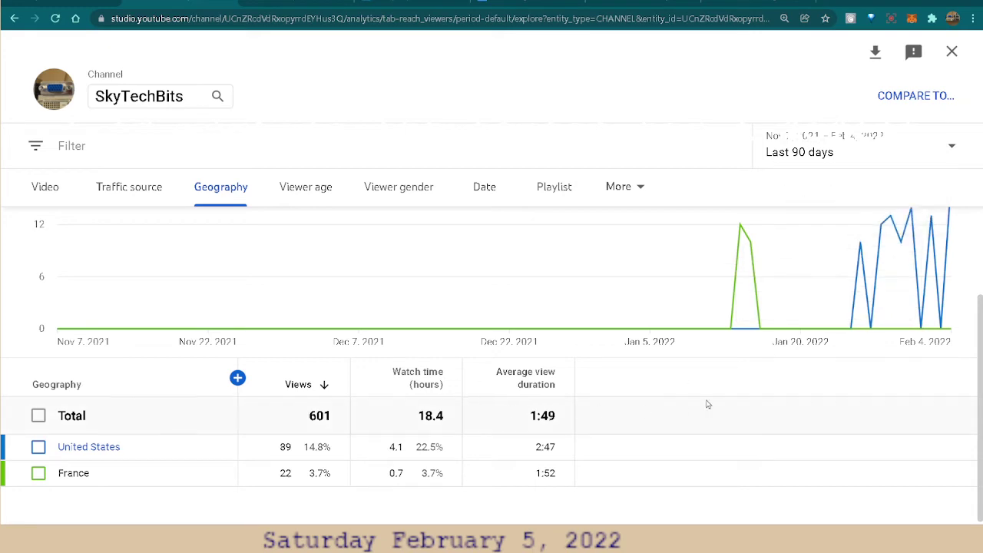
{"action": "scroll", "coordinate": [672, 424], "scroll_direction": "up", "scroll_amount": 2}
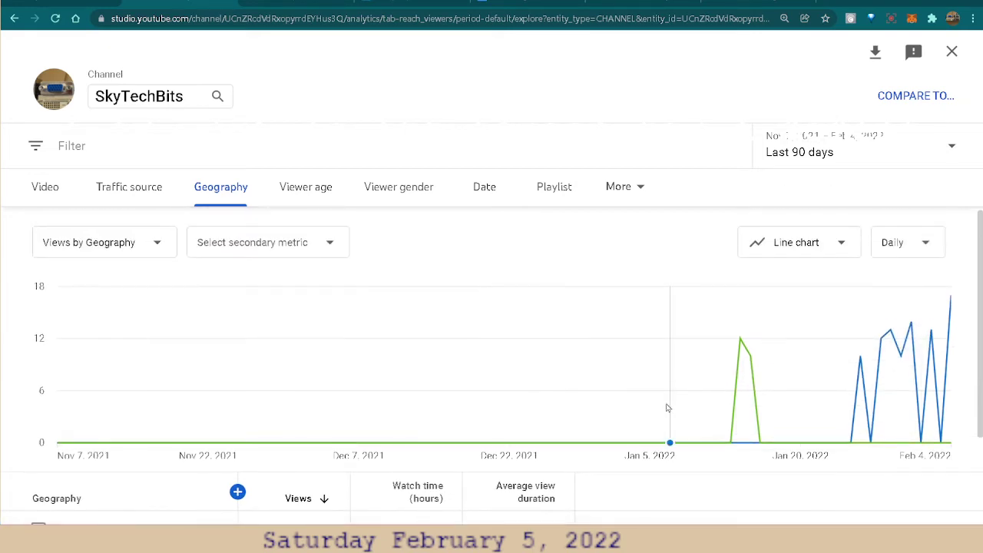
{"action": "left_click", "coordinate": [300, 190]}
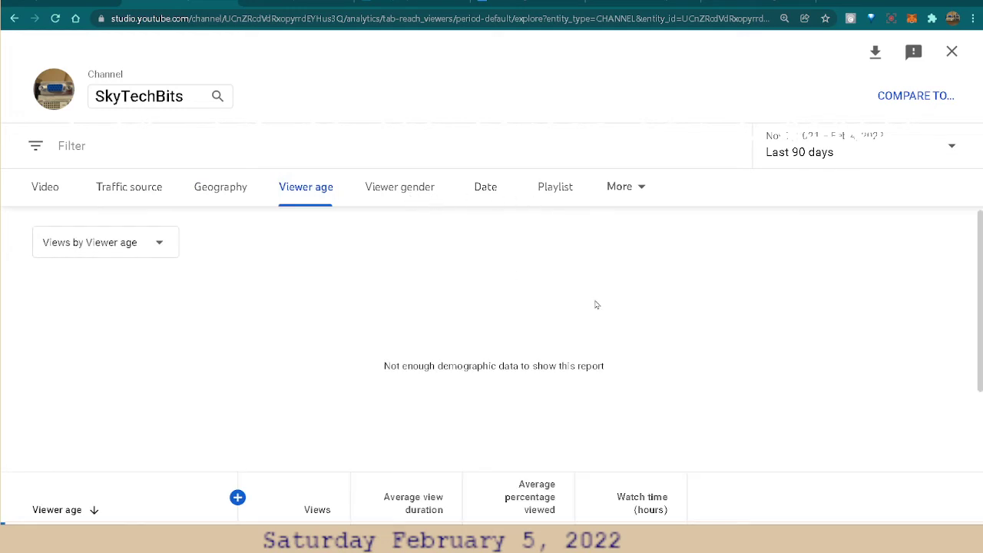
Browse the More list of extra report dimensions, then close it
{"action": "scroll", "coordinate": [786, 346], "scroll_direction": "down", "scroll_amount": 3}
{"action": "scroll", "coordinate": [786, 353], "scroll_direction": "up", "scroll_amount": 3}
{"action": "left_click", "coordinate": [620, 184]}
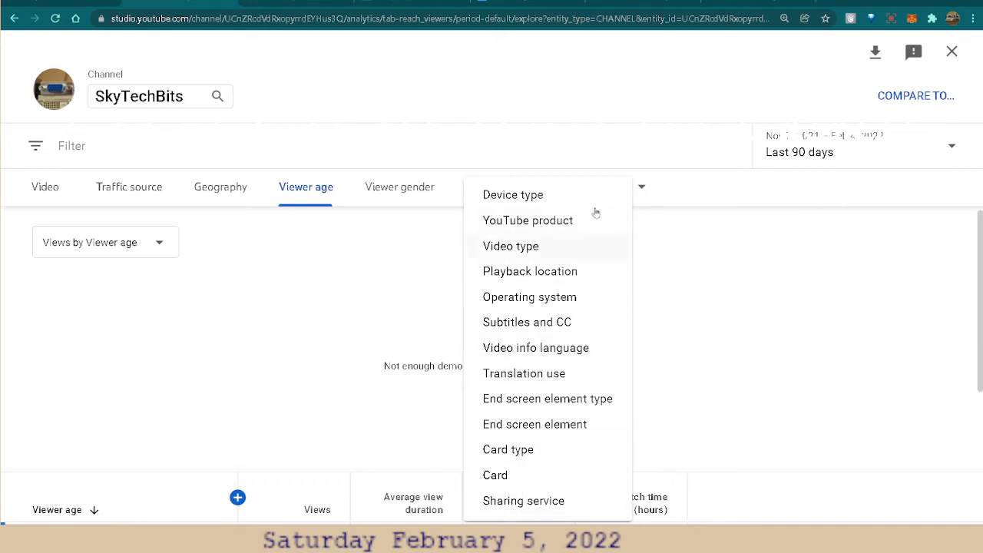
{"action": "left_click", "coordinate": [129, 311]}
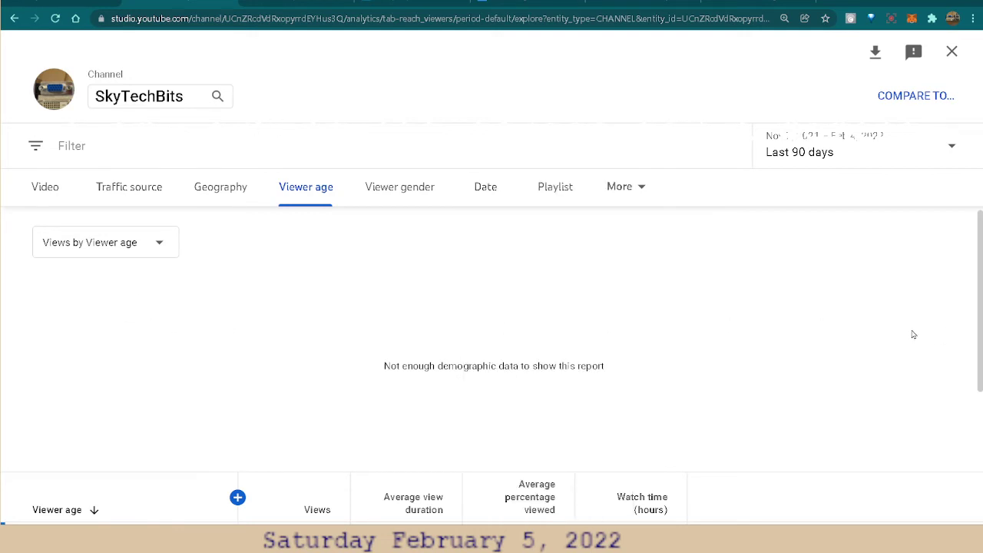
Switch the 90-day report to the views-by-date breakdown
{"action": "scroll", "coordinate": [914, 334], "scroll_direction": "down", "scroll_amount": 3}
{"action": "scroll", "coordinate": [863, 377], "scroll_direction": "up", "scroll_amount": 1}
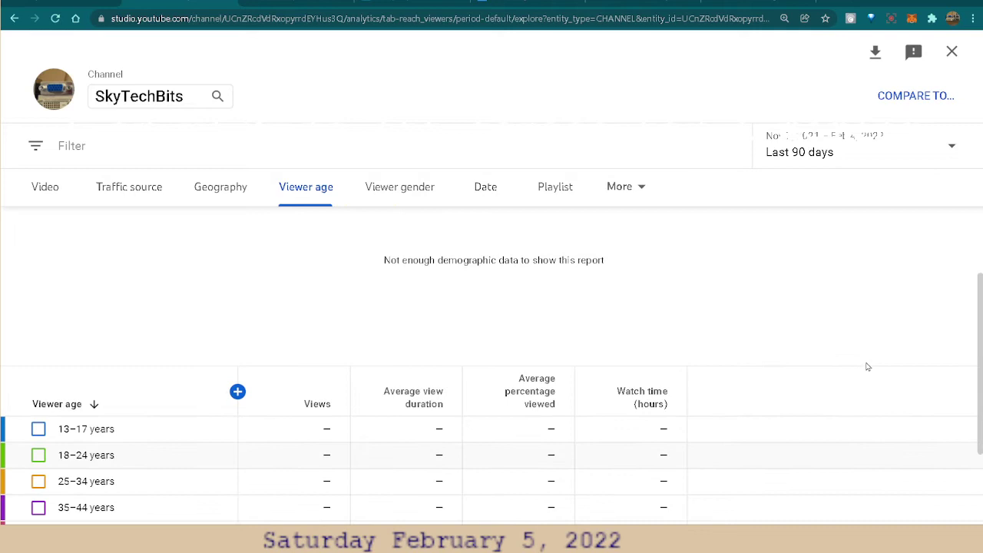
{"action": "scroll", "coordinate": [865, 352], "scroll_direction": "up", "scroll_amount": 1}
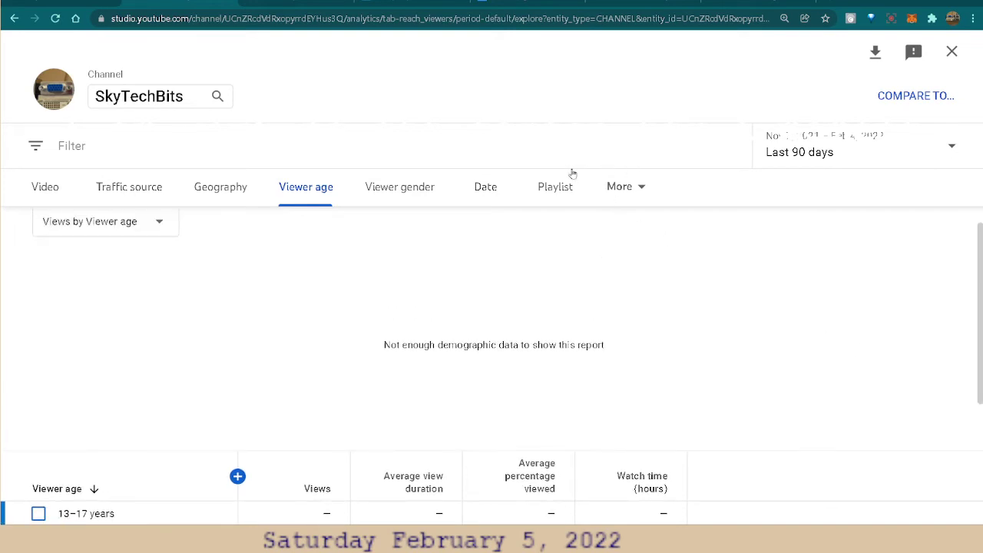
{"action": "left_click", "coordinate": [474, 191]}
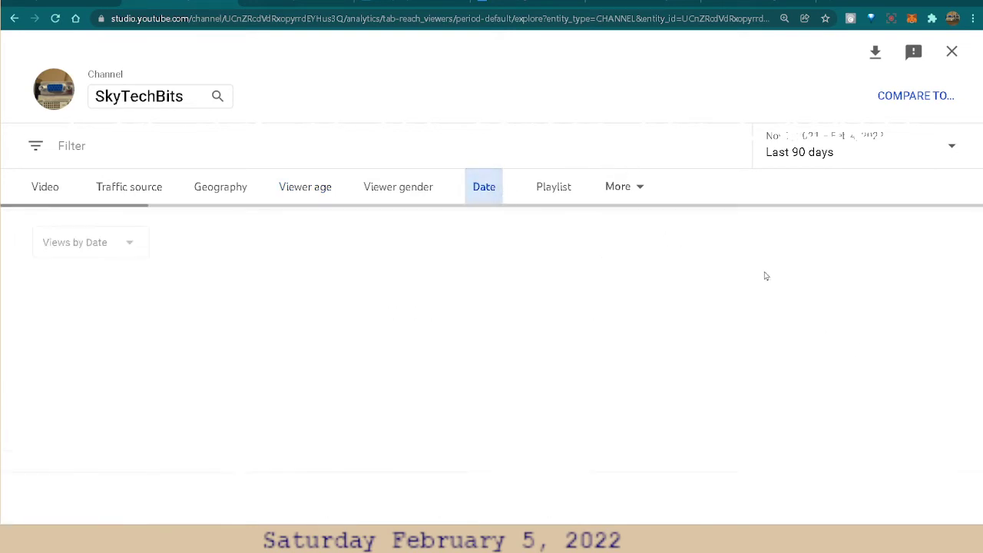
Scroll through the daily views table of the 90-day report
{"action": "scroll", "coordinate": [815, 334], "scroll_direction": "down", "scroll_amount": 2}
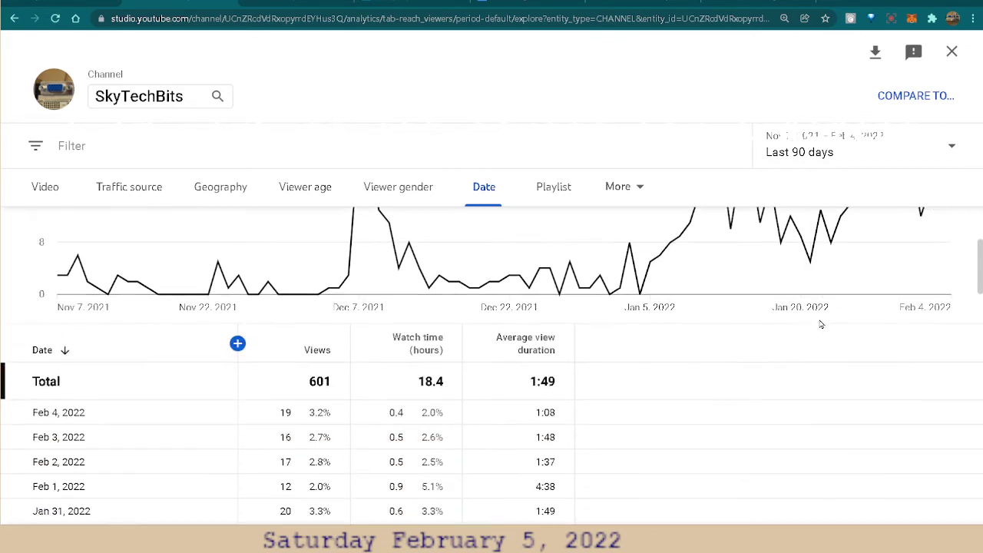
{"action": "scroll", "coordinate": [821, 324], "scroll_direction": "down", "scroll_amount": 1}
{"action": "scroll", "coordinate": [819, 322], "scroll_direction": "down", "scroll_amount": 2}
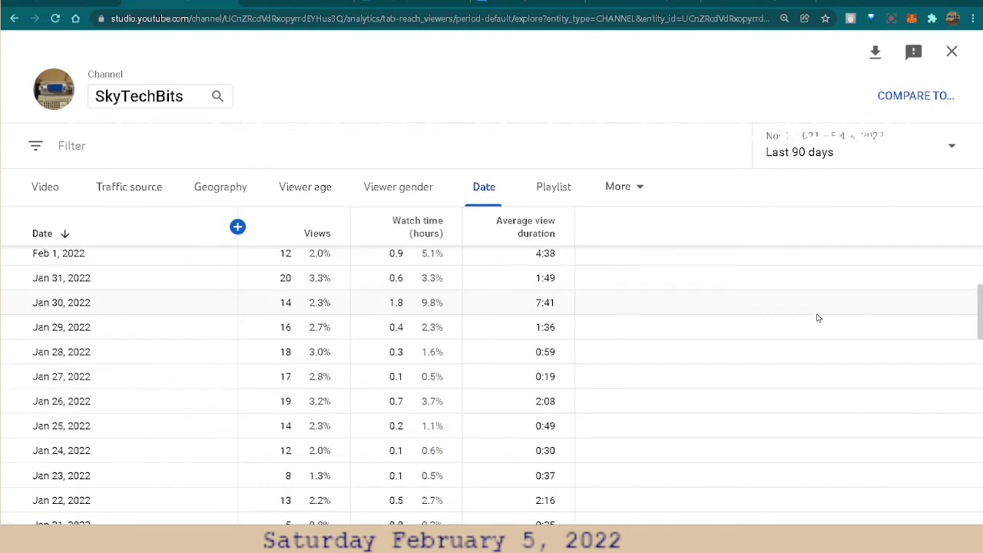
{"action": "scroll", "coordinate": [799, 324], "scroll_direction": "down", "scroll_amount": 4}
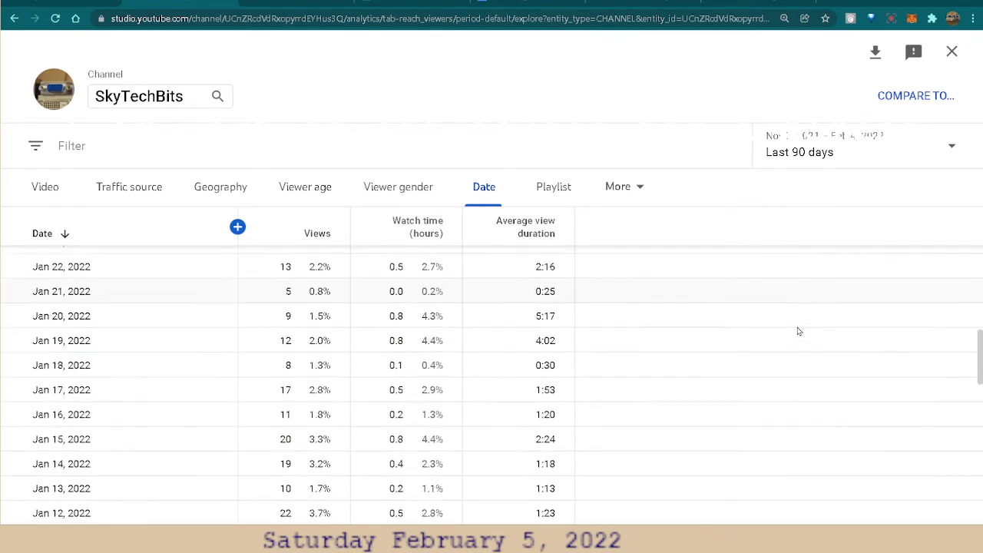
{"action": "scroll", "coordinate": [799, 331], "scroll_direction": "down", "scroll_amount": 1}
{"action": "scroll", "coordinate": [797, 333], "scroll_direction": "up", "scroll_amount": 4}
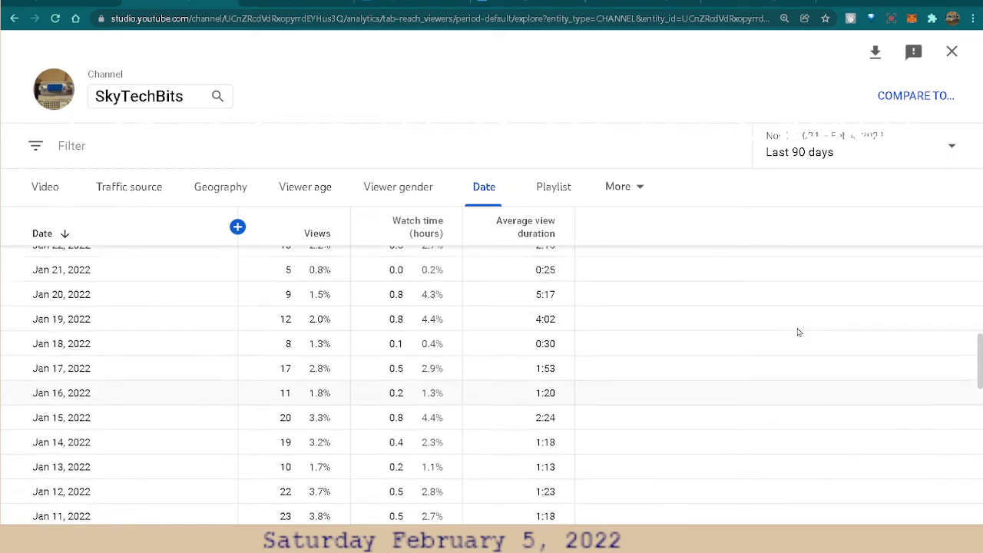
{"action": "scroll", "coordinate": [793, 318], "scroll_direction": "up", "scroll_amount": 1}
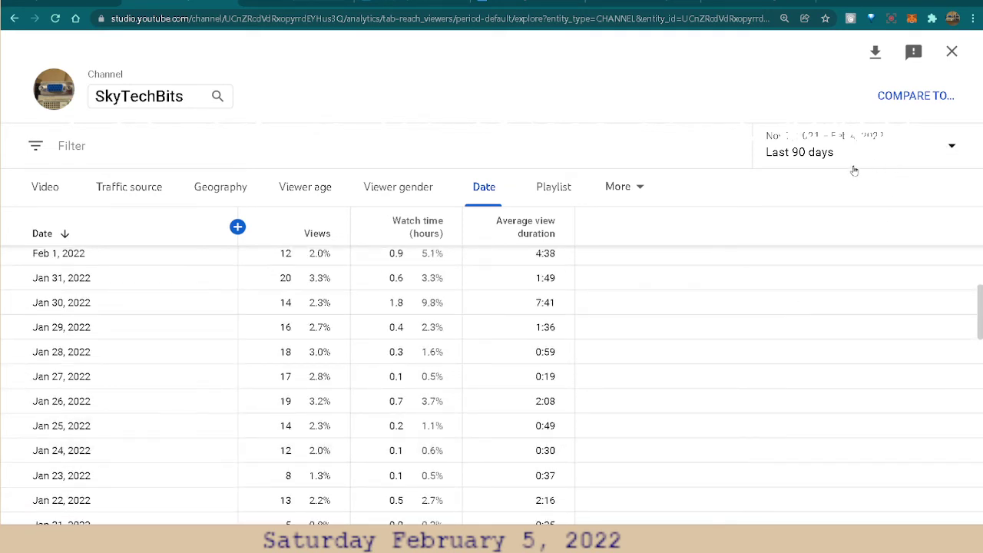
Limit the report to the last 7 days, Jan 29–Feb 4, 2022 (114 views)
{"action": "left_click", "coordinate": [822, 160]}
{"action": "left_click", "coordinate": [805, 143]}
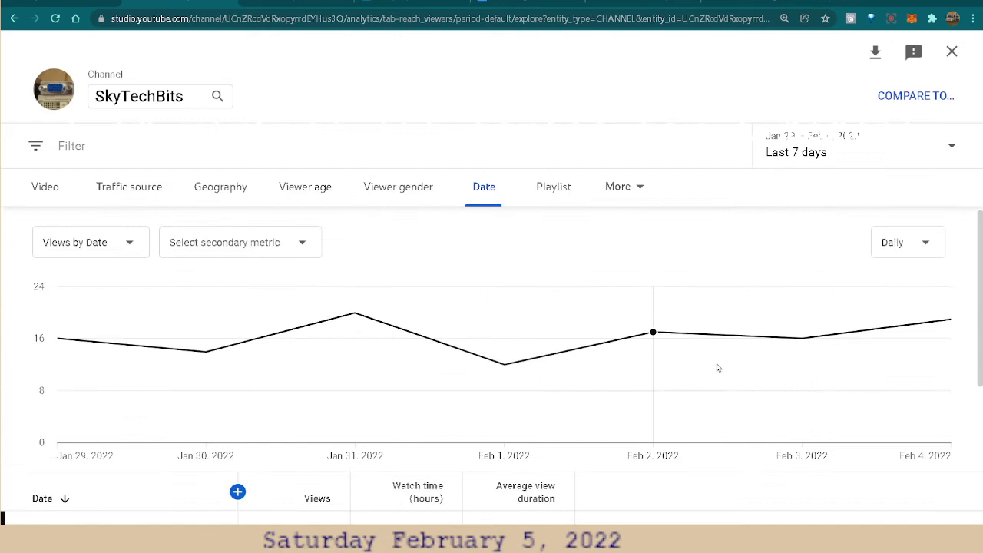
{"action": "scroll", "coordinate": [883, 323], "scroll_direction": "down", "scroll_amount": 3}
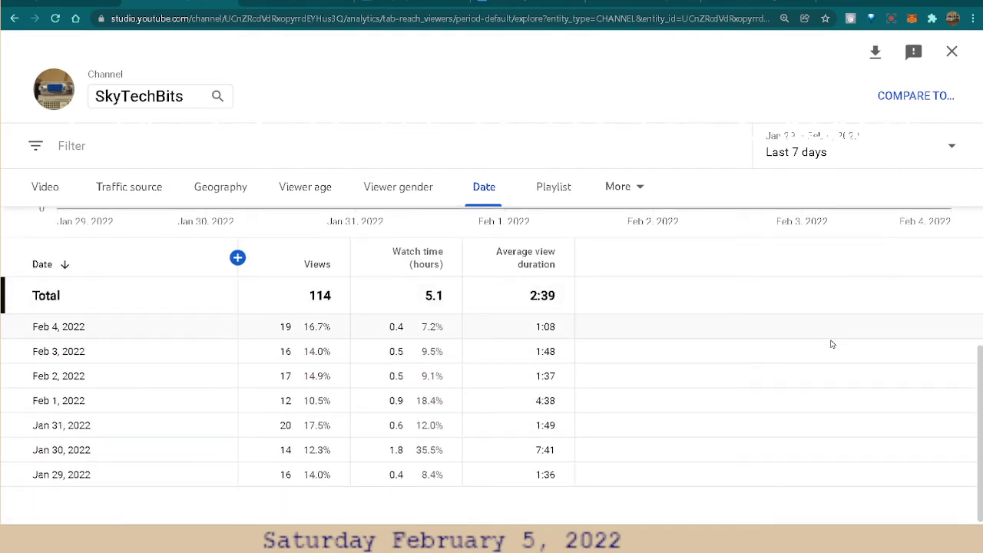
{"action": "scroll", "coordinate": [773, 366], "scroll_direction": "up", "scroll_amount": 3}
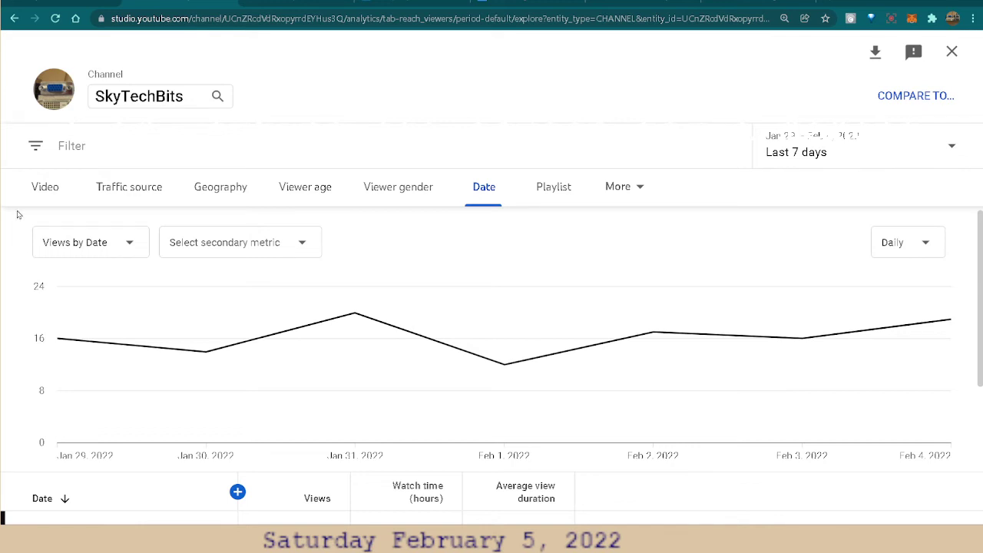
Review 7-day traffic sources: YouTube search 80 views (70.2%), suggested videos 13 (11.4%)
{"action": "left_click", "coordinate": [137, 192]}
{"action": "scroll", "coordinate": [28, 292], "scroll_direction": "down", "scroll_amount": 2}
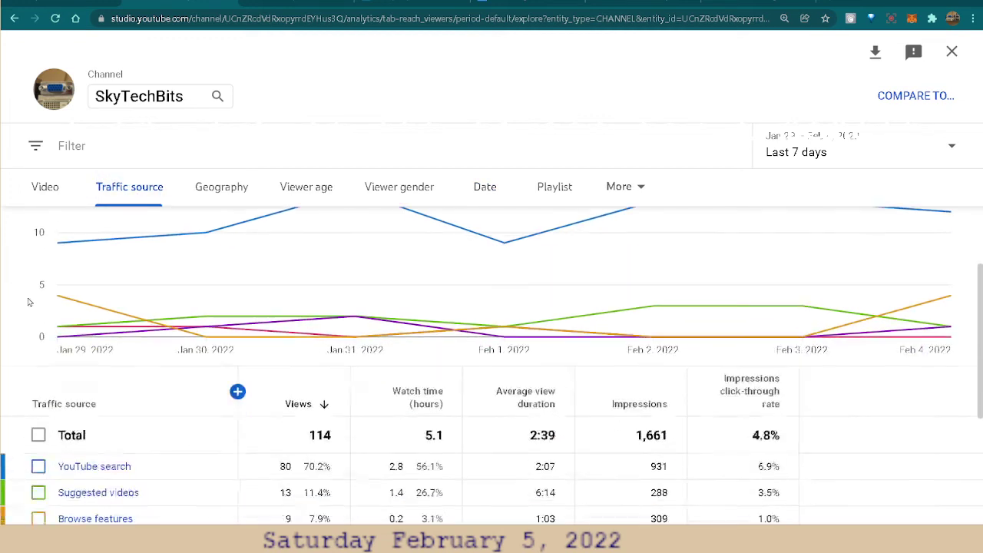
{"action": "scroll", "coordinate": [28, 302], "scroll_direction": "down", "scroll_amount": 4}
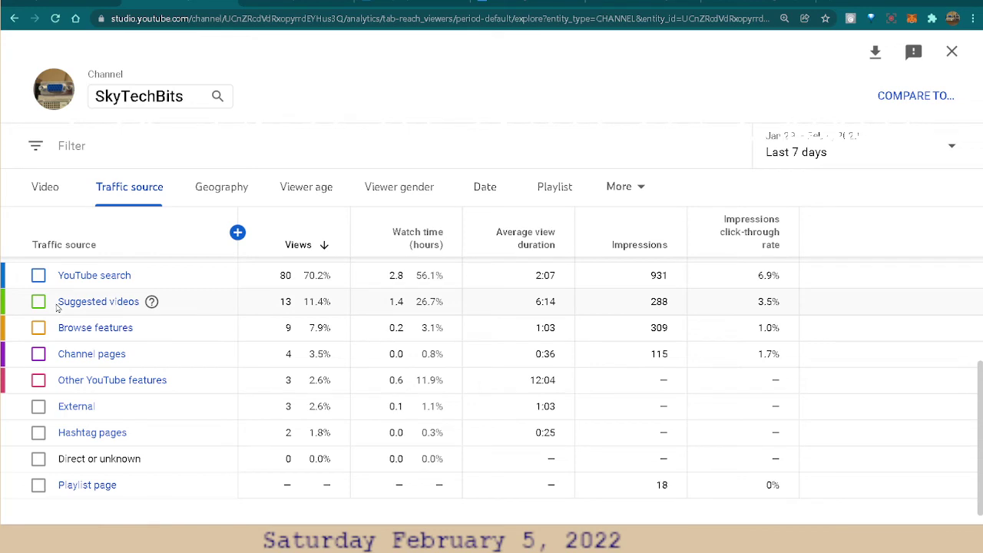
{"action": "scroll", "coordinate": [56, 307], "scroll_direction": "down", "scroll_amount": 1}
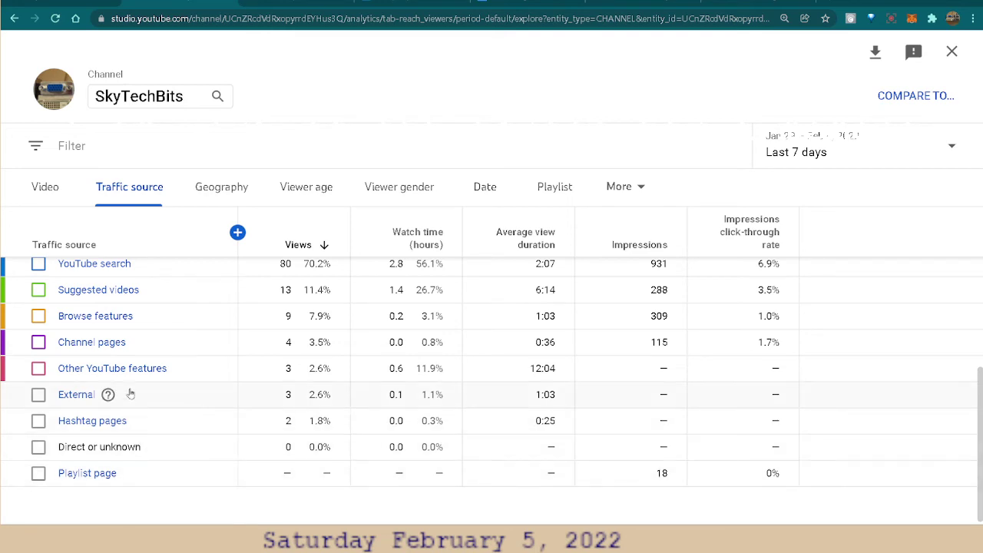
{"action": "mouse_move", "coordinate": [128, 386]}
{"action": "scroll", "coordinate": [353, 434], "scroll_direction": "up", "scroll_amount": 1}
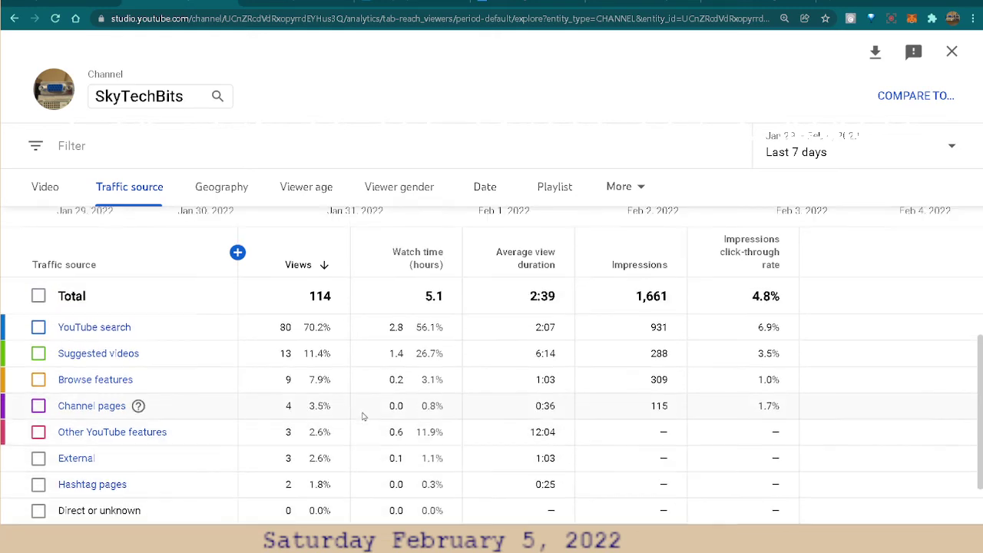
{"action": "scroll", "coordinate": [204, 420], "scroll_direction": "up", "scroll_amount": 1}
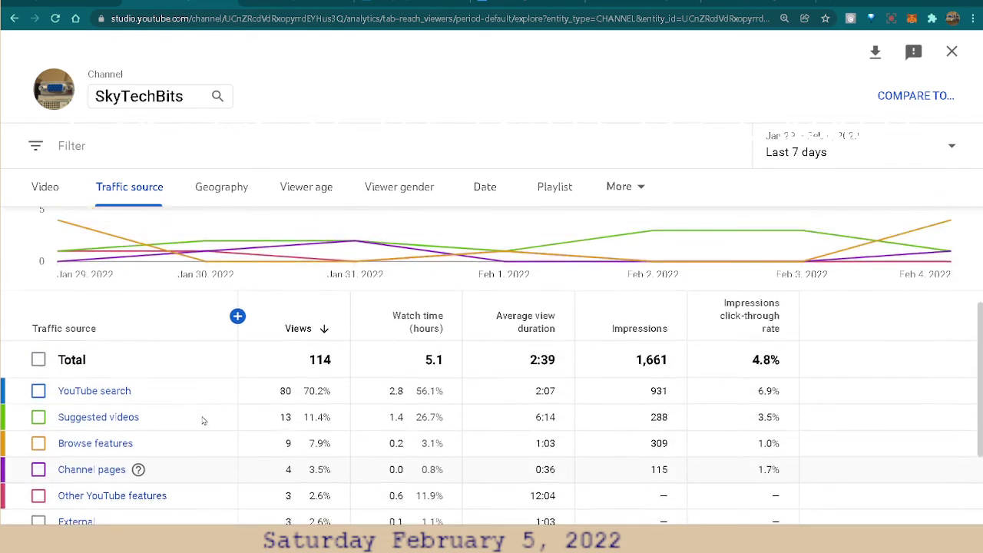
Show 7-day views per video, led by GIMP 2.10.30 FUN with 25 views (21.9%)
{"action": "left_click", "coordinate": [45, 187]}
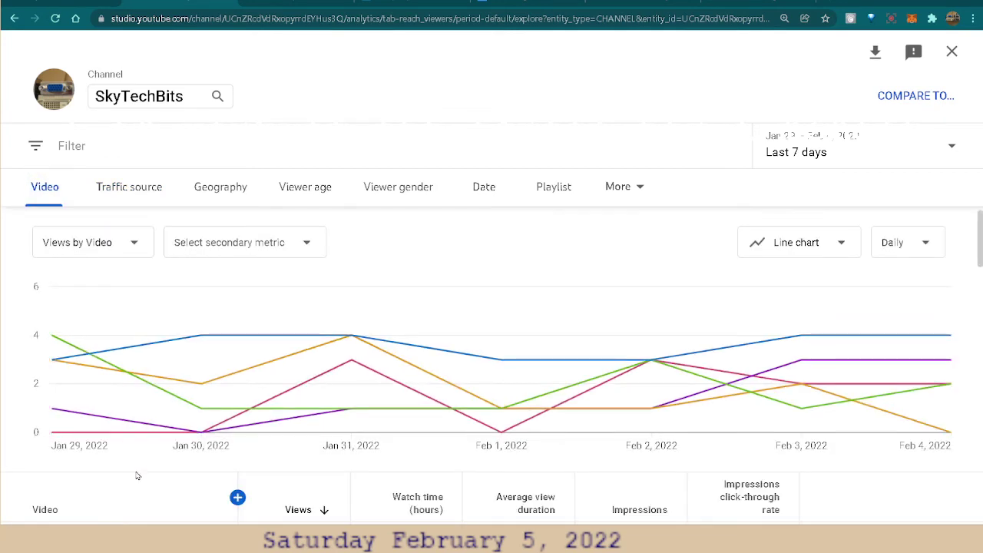
{"action": "scroll", "coordinate": [141, 487], "scroll_direction": "down", "scroll_amount": 3}
{"action": "scroll", "coordinate": [157, 501], "scroll_direction": "down", "scroll_amount": 2}
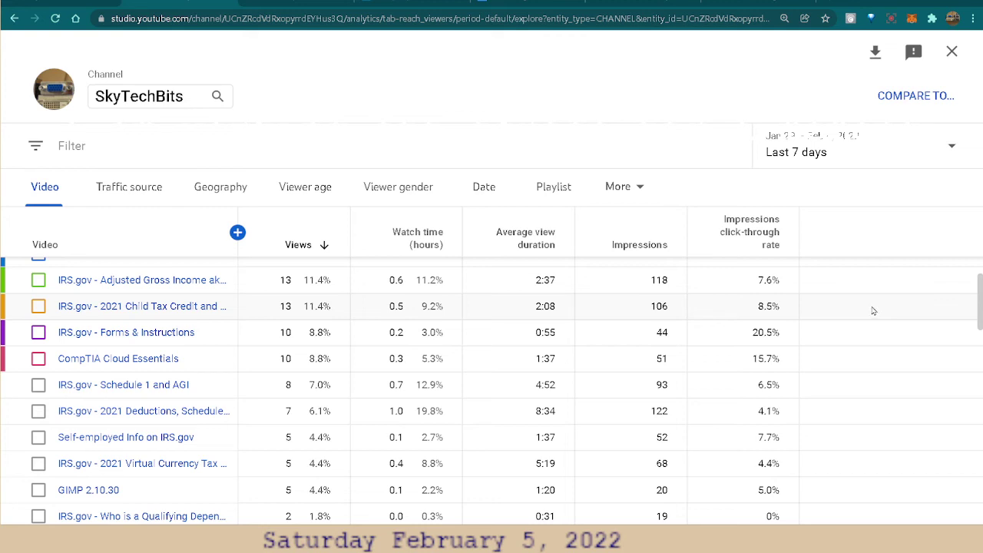
{"action": "scroll", "coordinate": [883, 323], "scroll_direction": "up", "scroll_amount": 3}
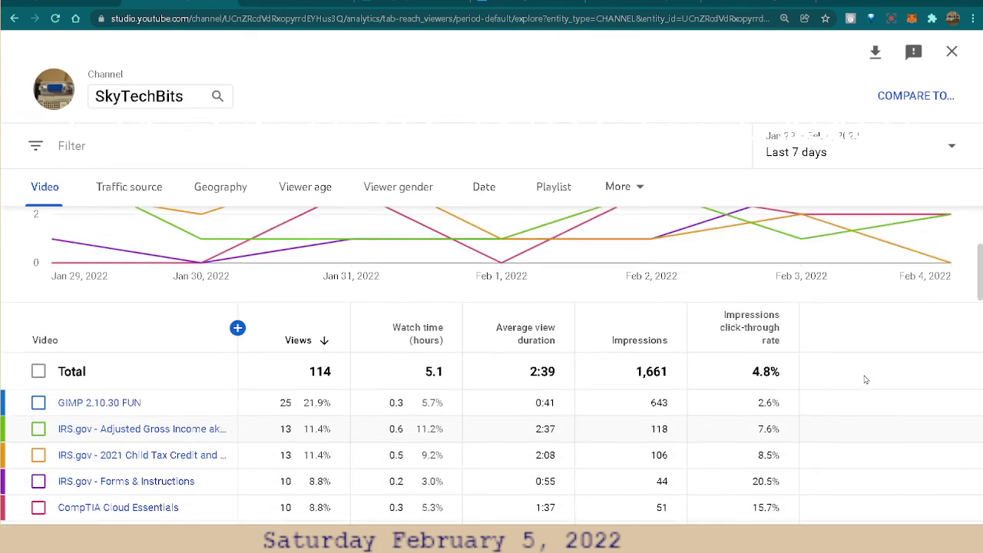
{"action": "scroll", "coordinate": [868, 379], "scroll_direction": "down", "scroll_amount": 1}
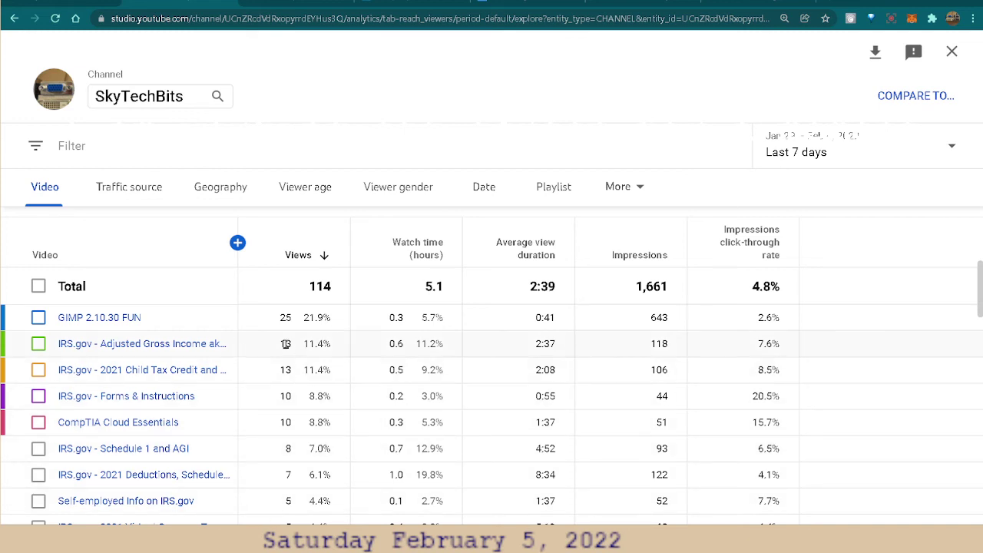
{"action": "mouse_move", "coordinate": [225, 474]}
{"action": "mouse_move", "coordinate": [222, 355]}
{"action": "scroll", "coordinate": [930, 254], "scroll_direction": "down", "scroll_amount": 3}
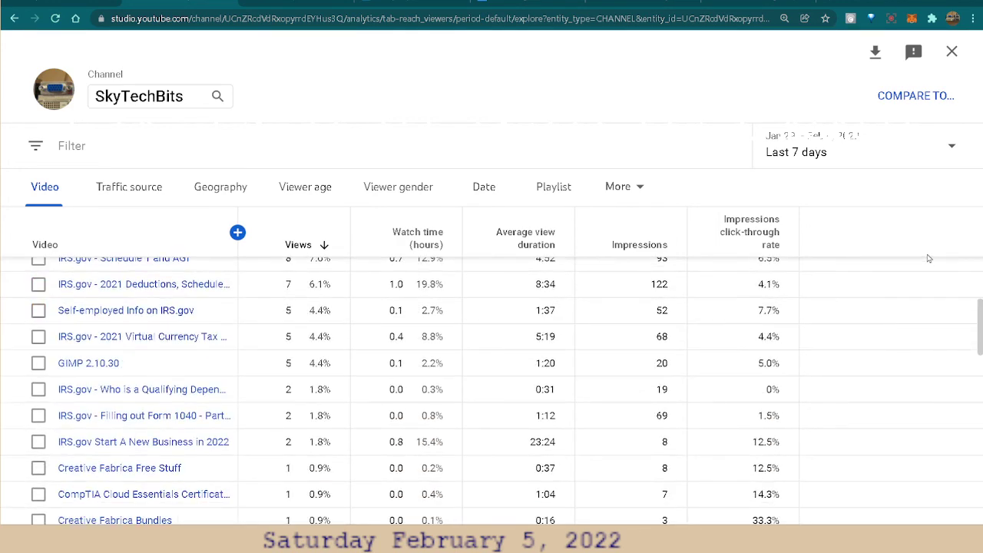
{"action": "scroll", "coordinate": [929, 259], "scroll_direction": "up", "scroll_amount": 5}
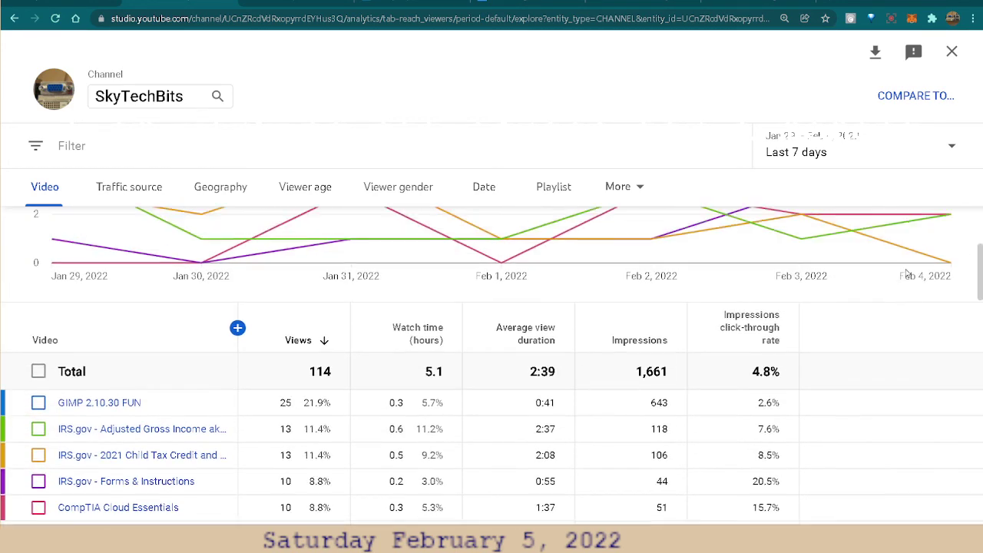
{"action": "scroll", "coordinate": [907, 274], "scroll_direction": "up", "scroll_amount": 4}
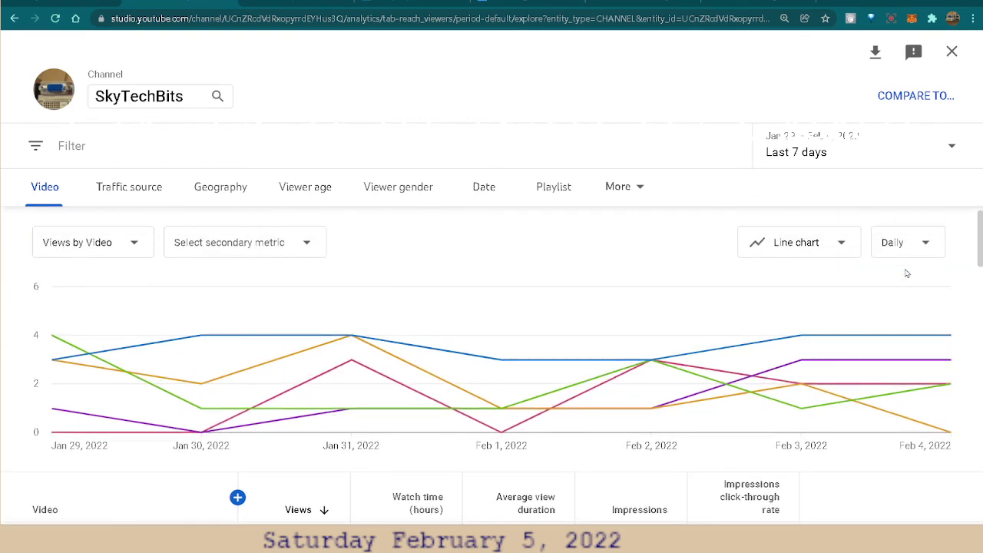